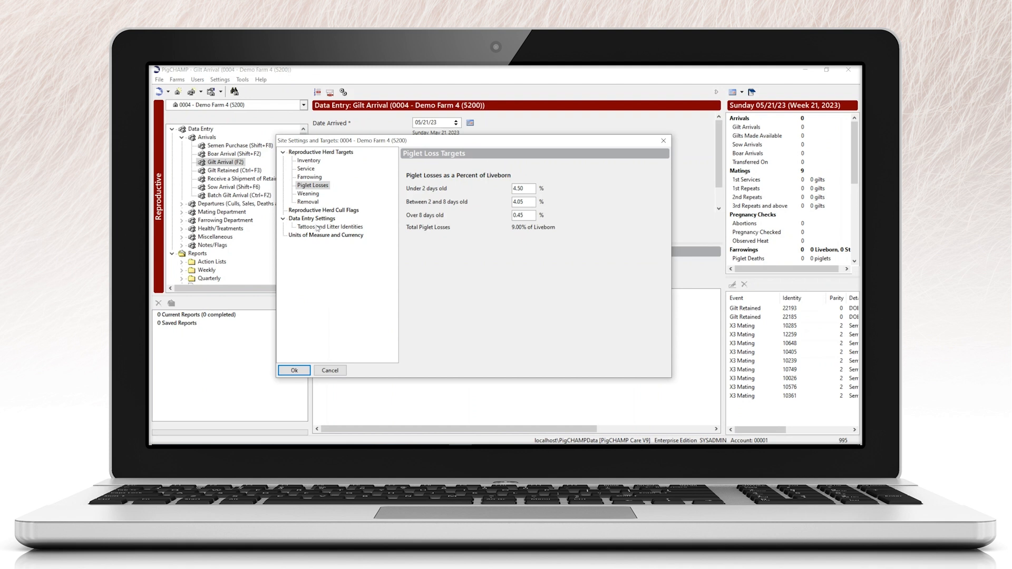
Step: In the Tattoos and Litter Identities settings, set Piglet Identity Association to Match on Tattoo alone and save
{"action": "left_click", "coordinate": [318, 228]}
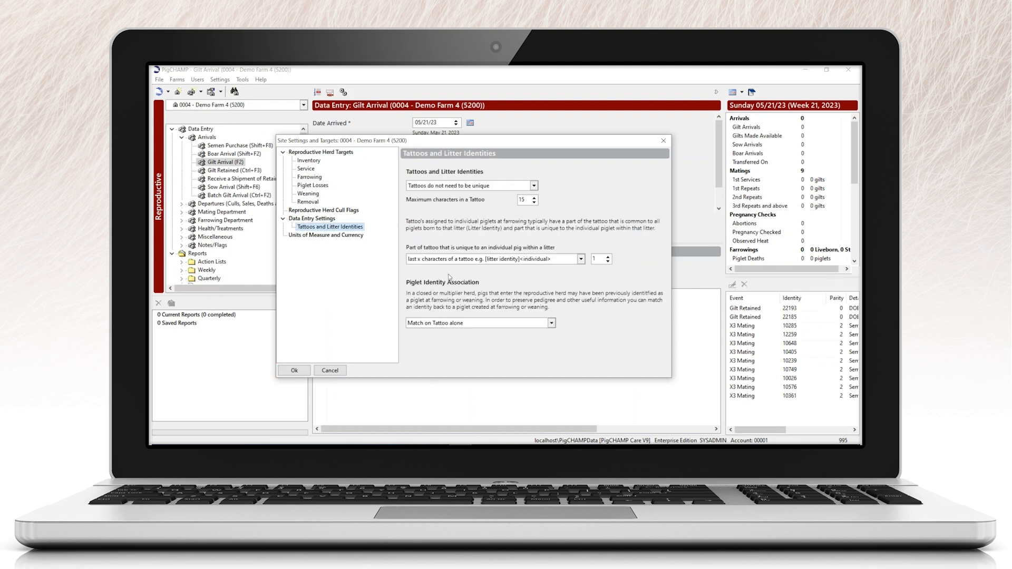
{"action": "left_click", "coordinate": [463, 325]}
{"action": "left_click", "coordinate": [463, 324]}
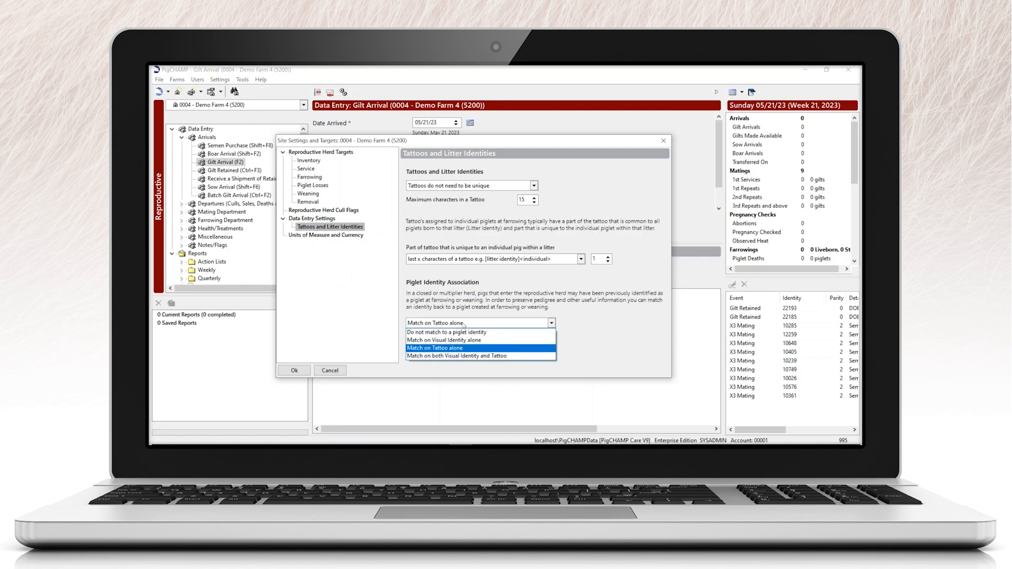
{"action": "left_click", "coordinate": [463, 348]}
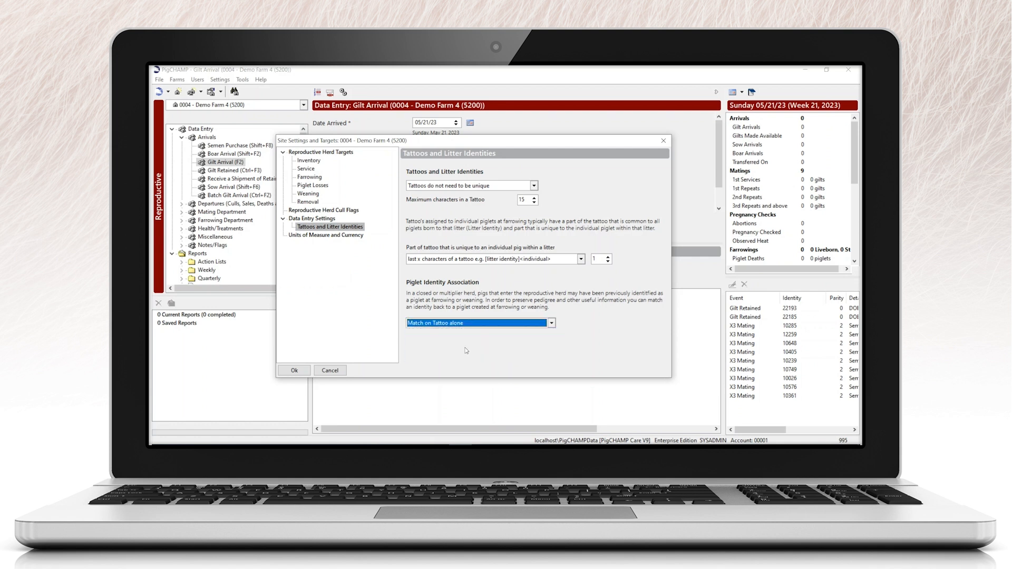
{"action": "left_click", "coordinate": [295, 370]}
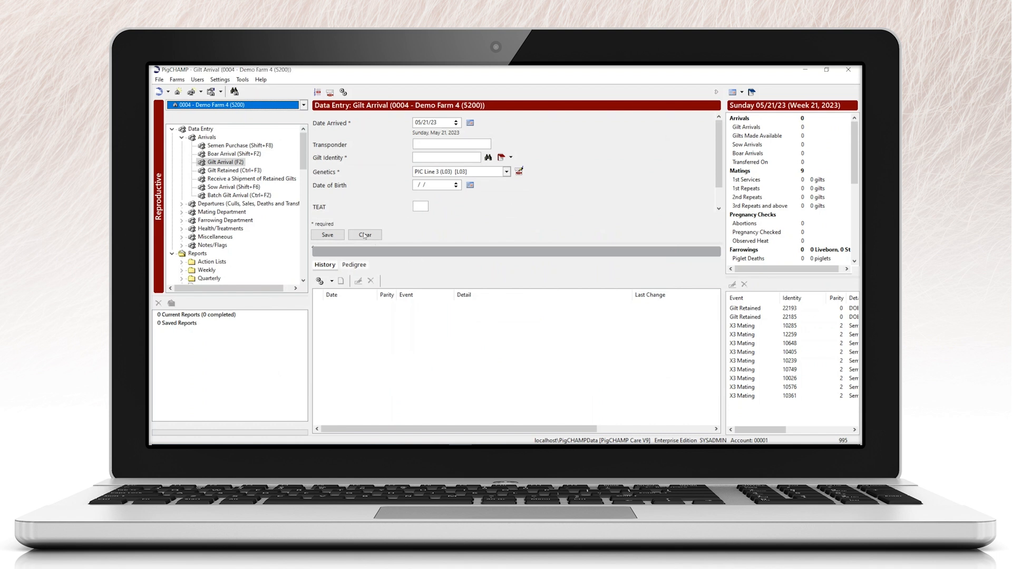
Step: Reopen the farm's Targets and Other Settings and change Piglet Identity Association to Match on both Visual Identity and Tattoo
{"action": "left_click", "coordinate": [177, 79]}
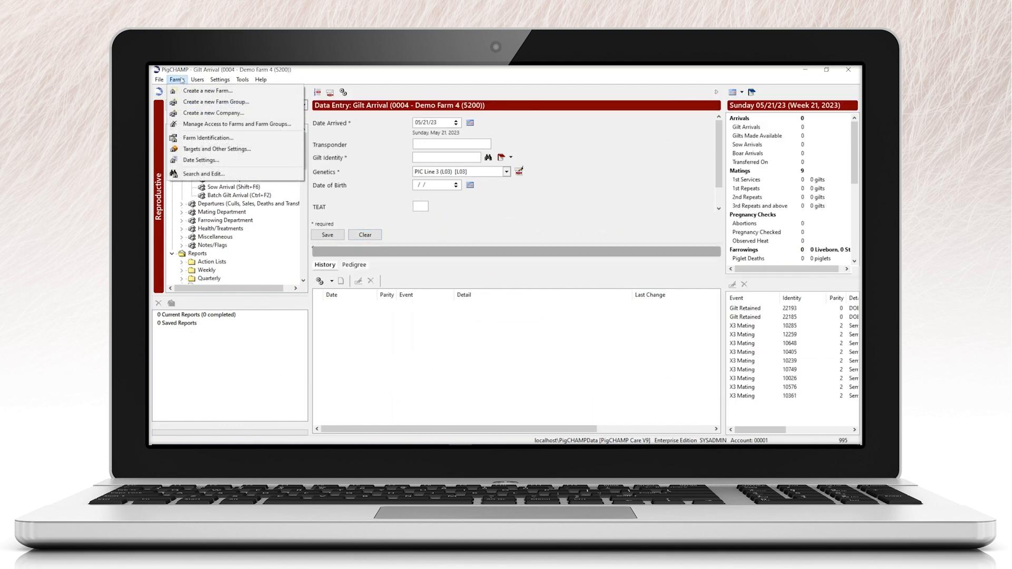
{"action": "left_click", "coordinate": [192, 149]}
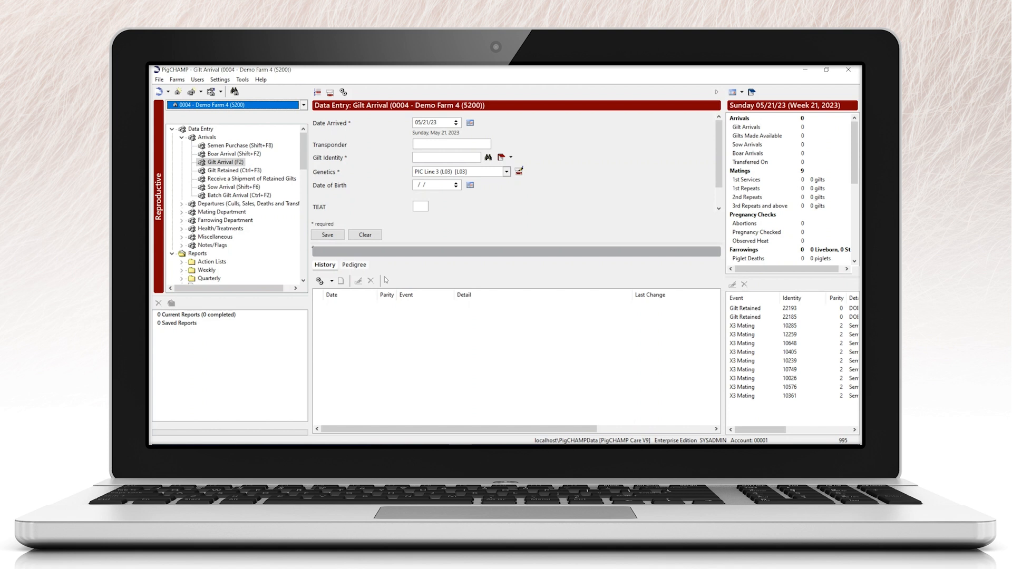
{"action": "left_click", "coordinate": [429, 323]}
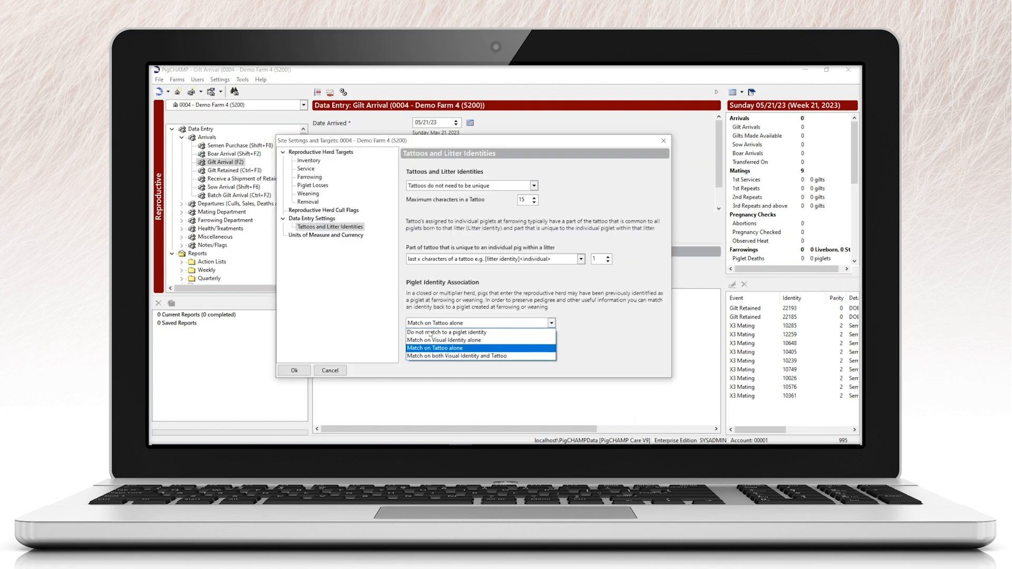
{"action": "left_click", "coordinate": [438, 356]}
{"action": "left_click", "coordinate": [297, 372]}
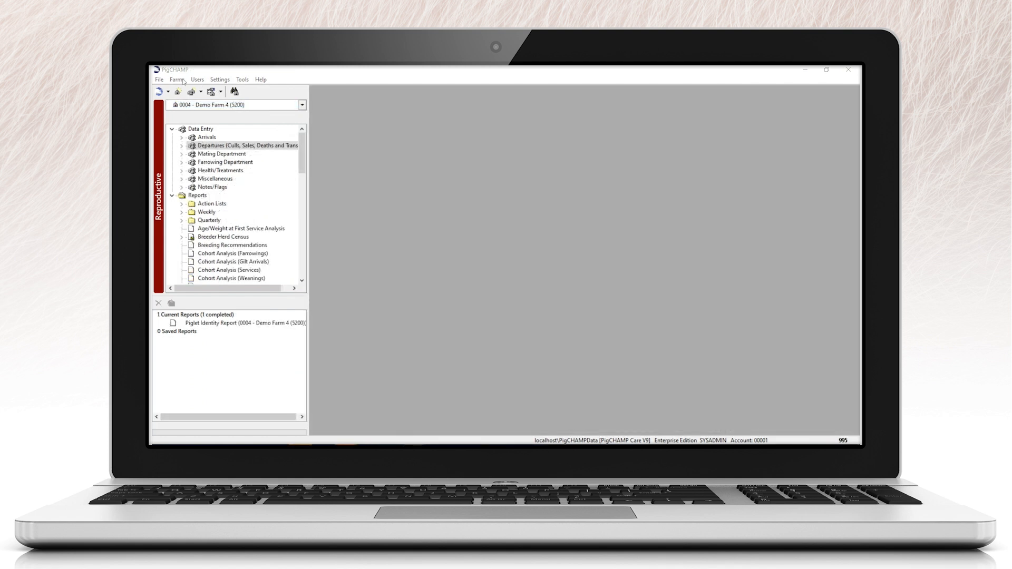
Step: In Demo Farm 4's Tattoos and Litter Identities settings, match piglet identities on both Visual Identity and Tattoo and save
{"action": "left_click", "coordinate": [183, 80]}
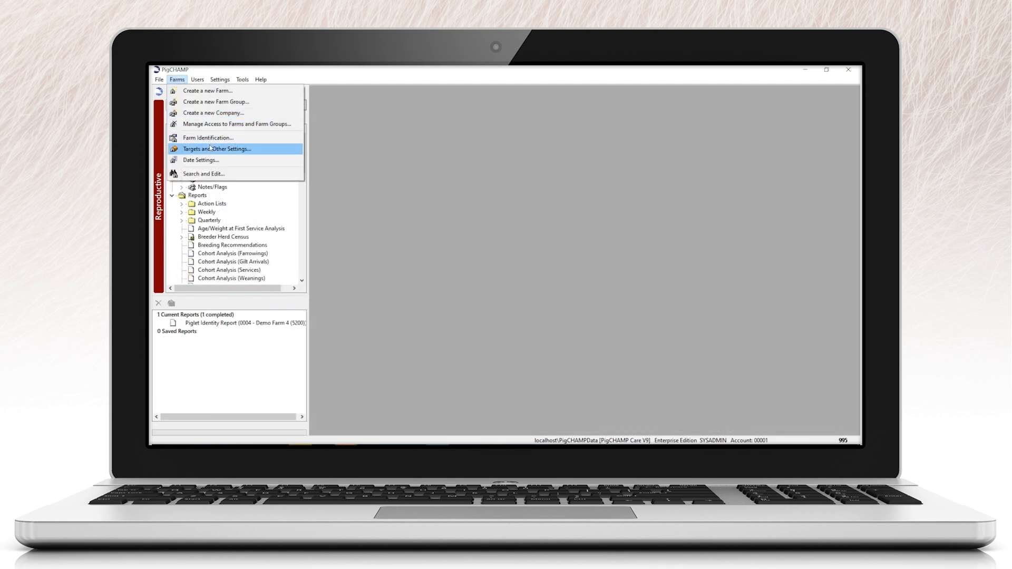
{"action": "left_click", "coordinate": [210, 148]}
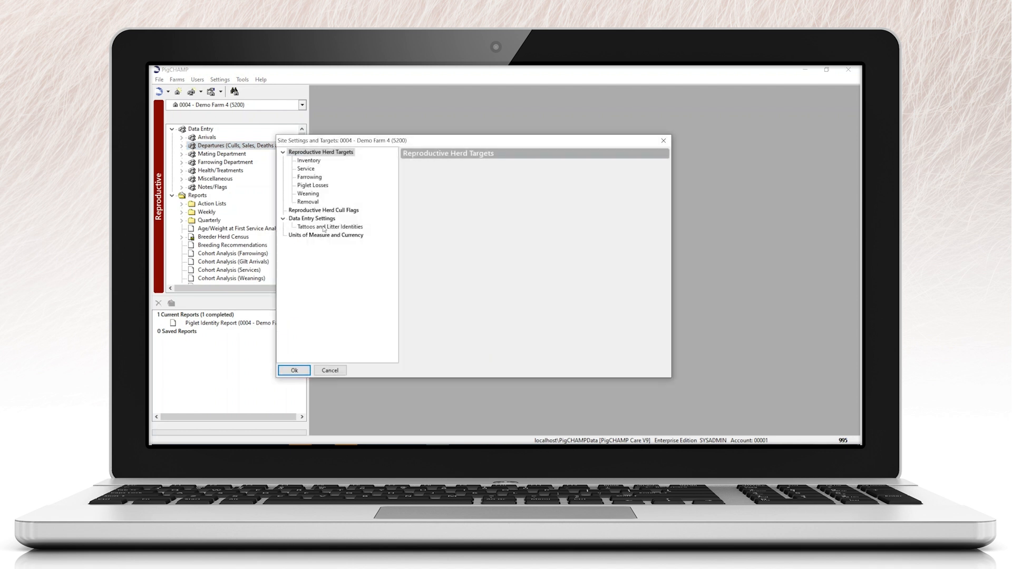
{"action": "left_click", "coordinate": [324, 228]}
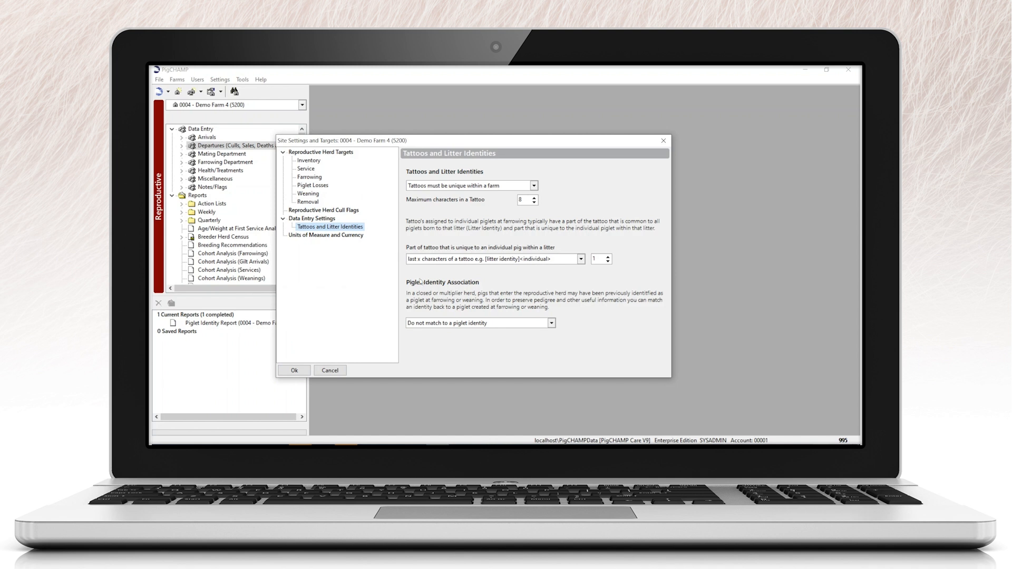
{"action": "left_click", "coordinate": [456, 325]}
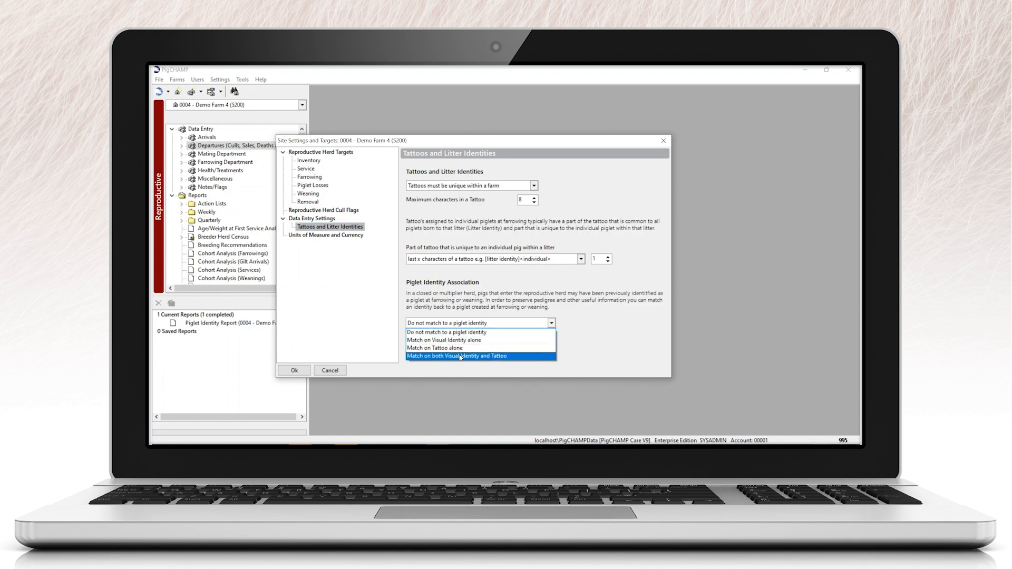
{"action": "left_click", "coordinate": [461, 357]}
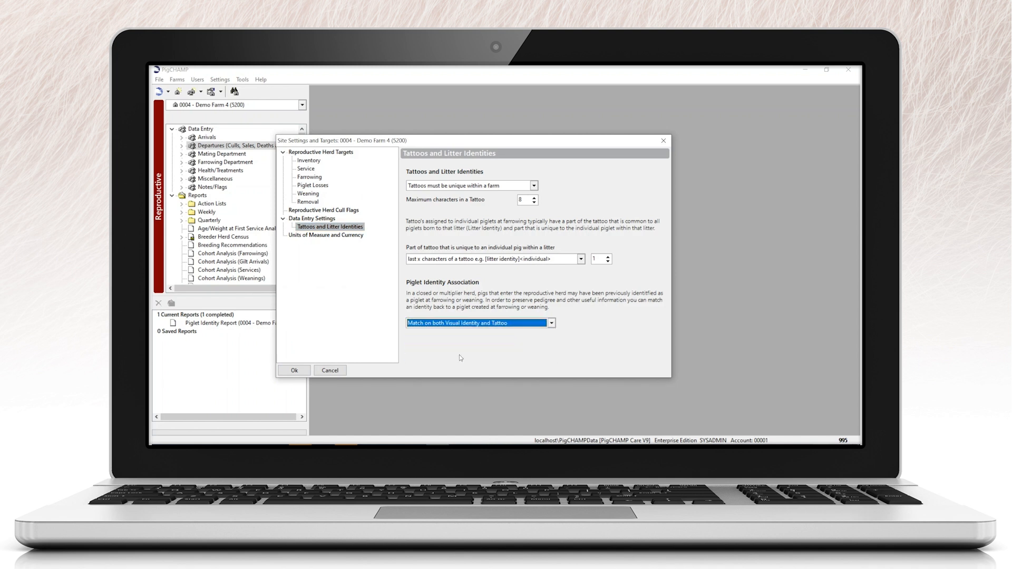
{"action": "left_click", "coordinate": [308, 370]}
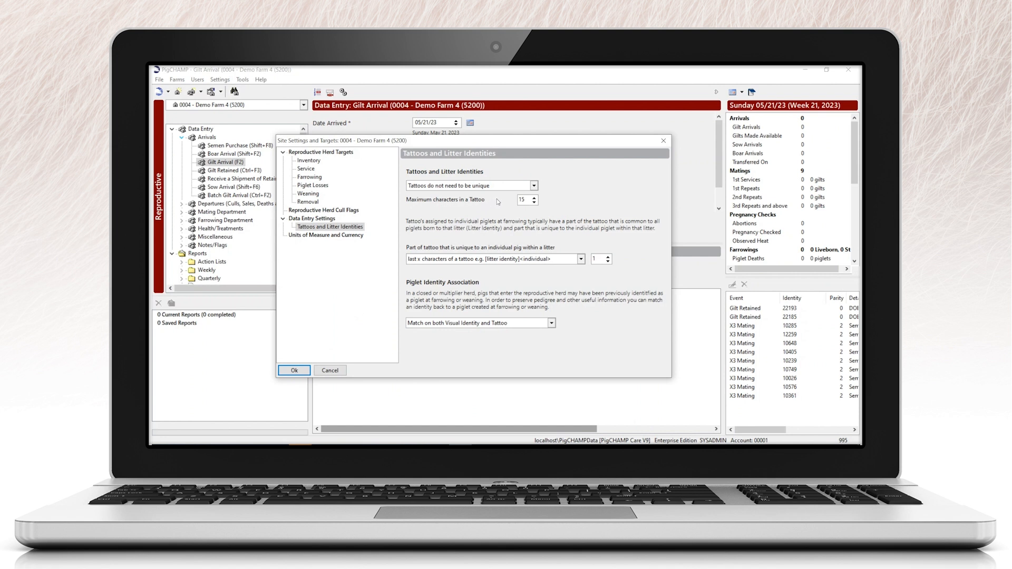
Step: Require tattoos to be unique within a farm, set the maximum characters in a tattoo to 8, and save the settings
{"action": "left_click", "coordinate": [494, 186]}
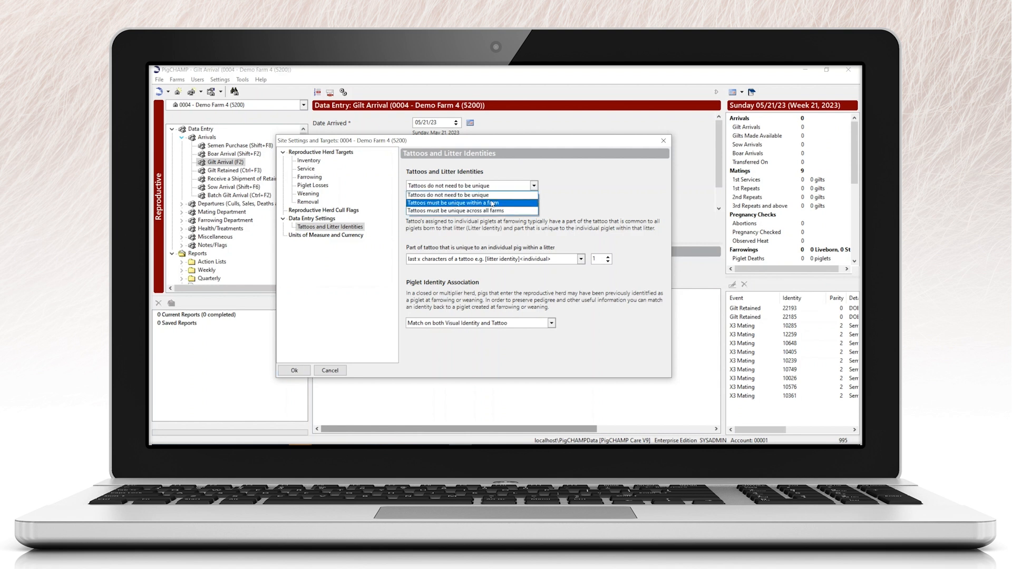
{"action": "left_click", "coordinate": [492, 204]}
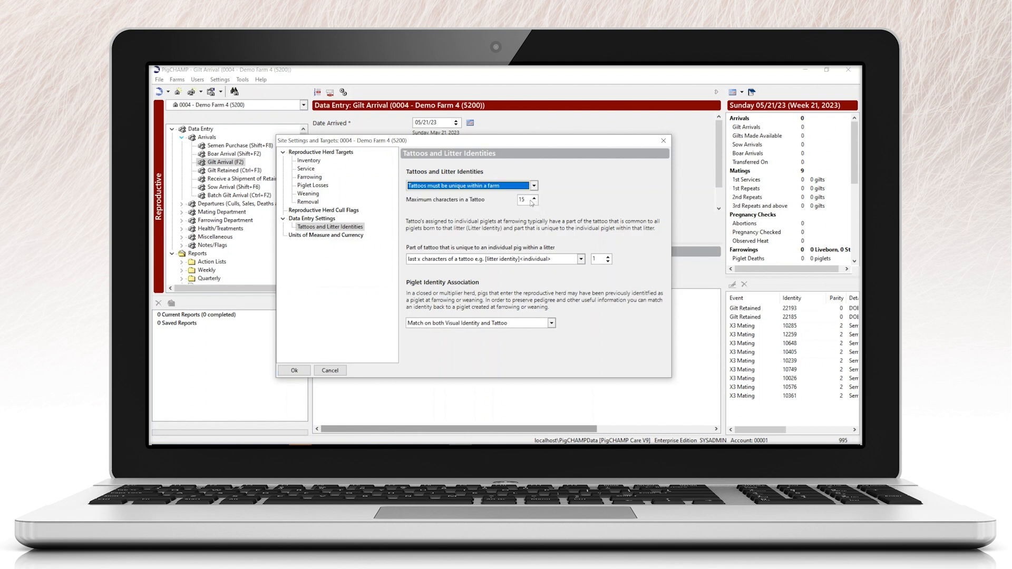
{"action": "key", "text": "Tab"}
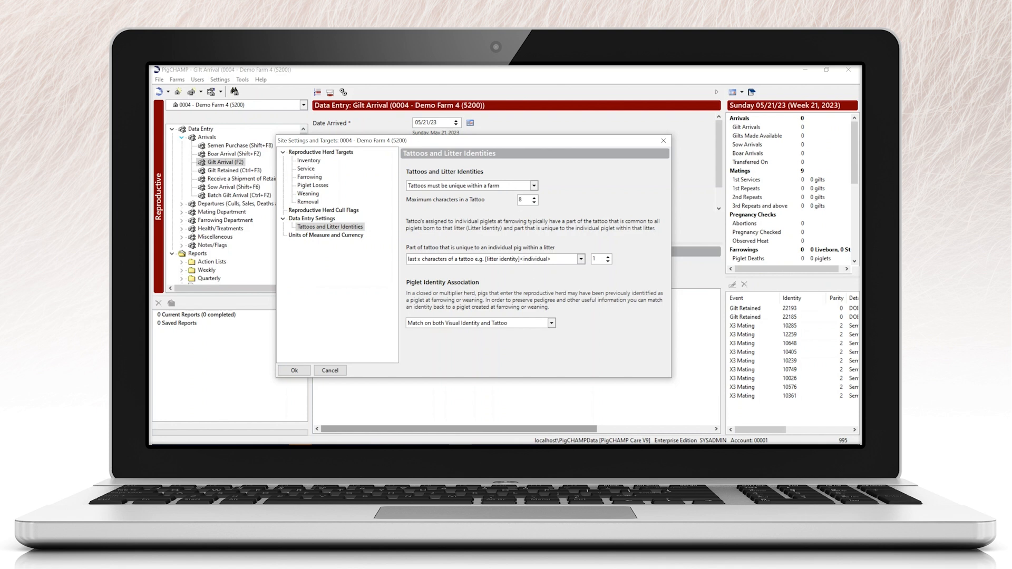
{"action": "left_click", "coordinate": [294, 370]}
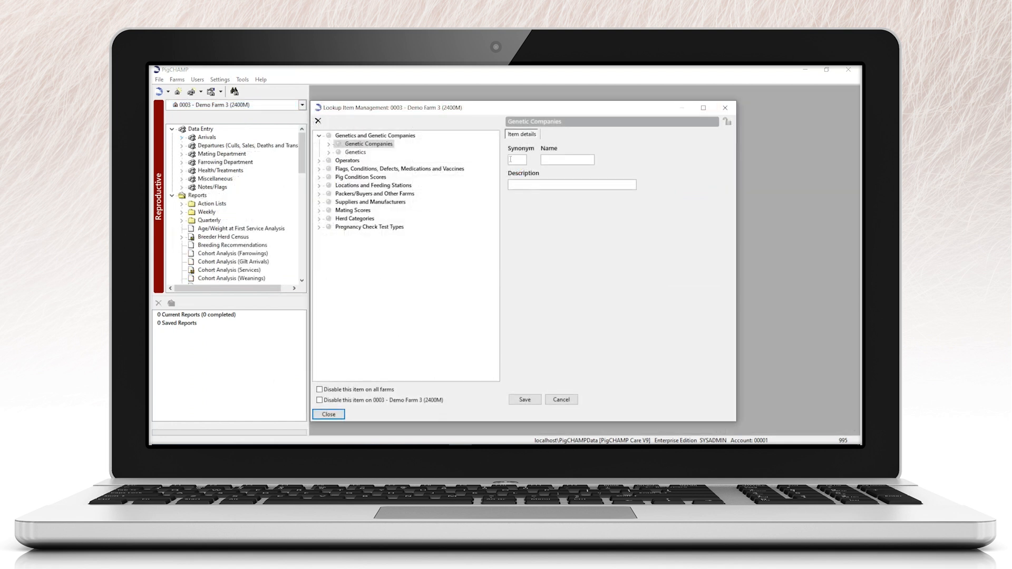
Step: Add a genetic company with synonym TN, name TopNor and description Topigs Norsvin
{"action": "left_click", "coordinate": [510, 159]}
{"action": "type", "text": "TN"}
{"action": "left_click", "coordinate": [562, 157]}
{"action": "type", "text": "TopNor"}
{"action": "left_click", "coordinate": [588, 182]}
{"action": "type", "text": "Topigs Norsvin"}
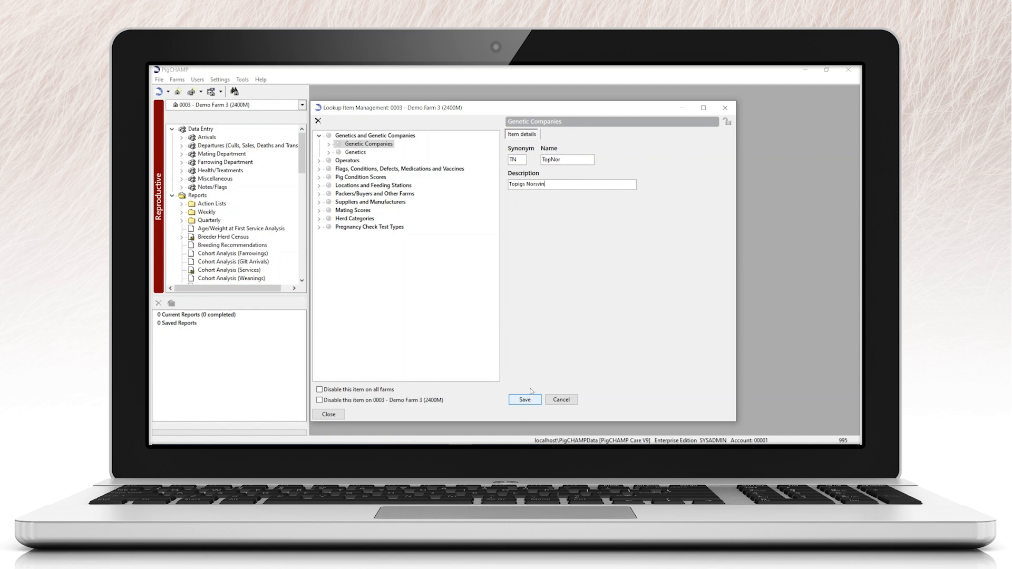
Step: Merge the genetic company Norsvin into Topigs Norsvin (TOPNOR), deleting Norsvin and saving the merge rule
{"action": "left_click", "coordinate": [329, 145]}
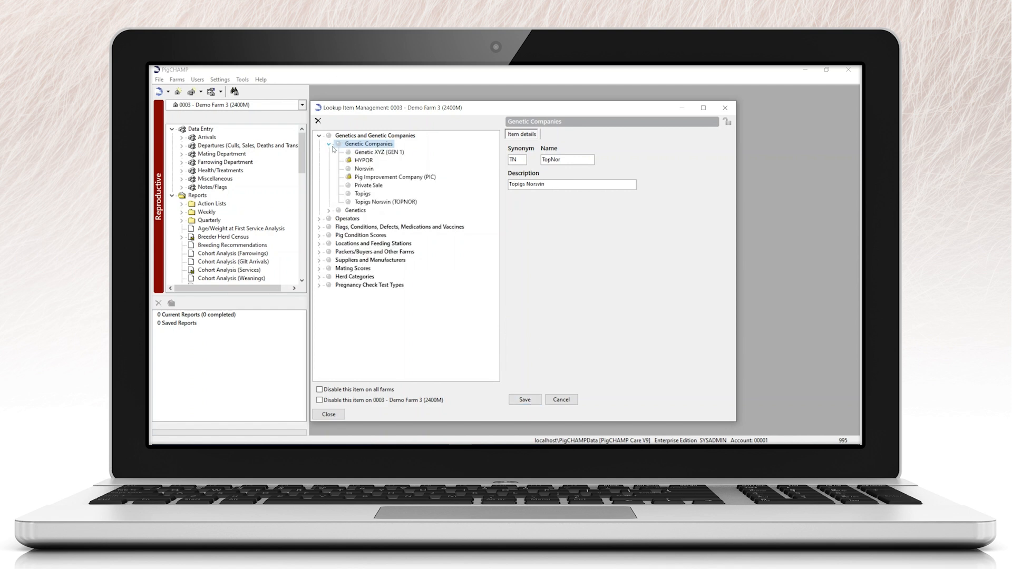
{"action": "left_click", "coordinate": [361, 169]}
{"action": "left_click", "coordinate": [561, 134]}
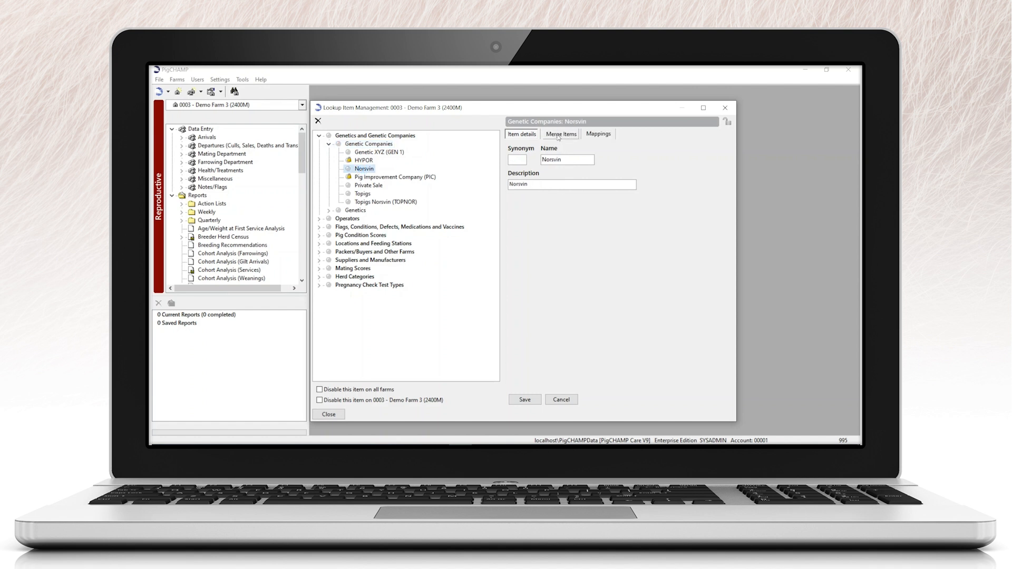
{"action": "left_click", "coordinate": [640, 221]}
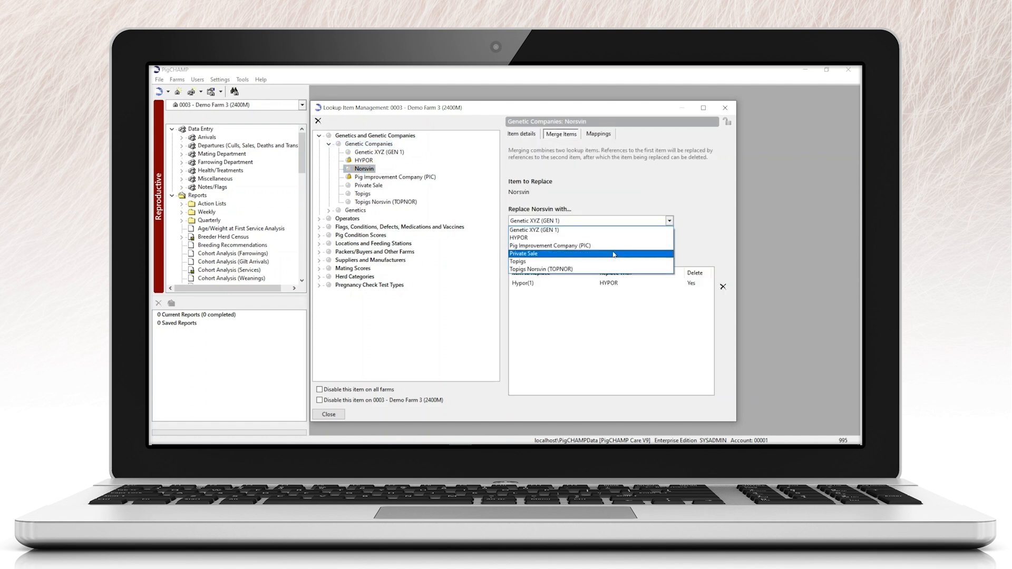
{"action": "left_click", "coordinate": [602, 269]}
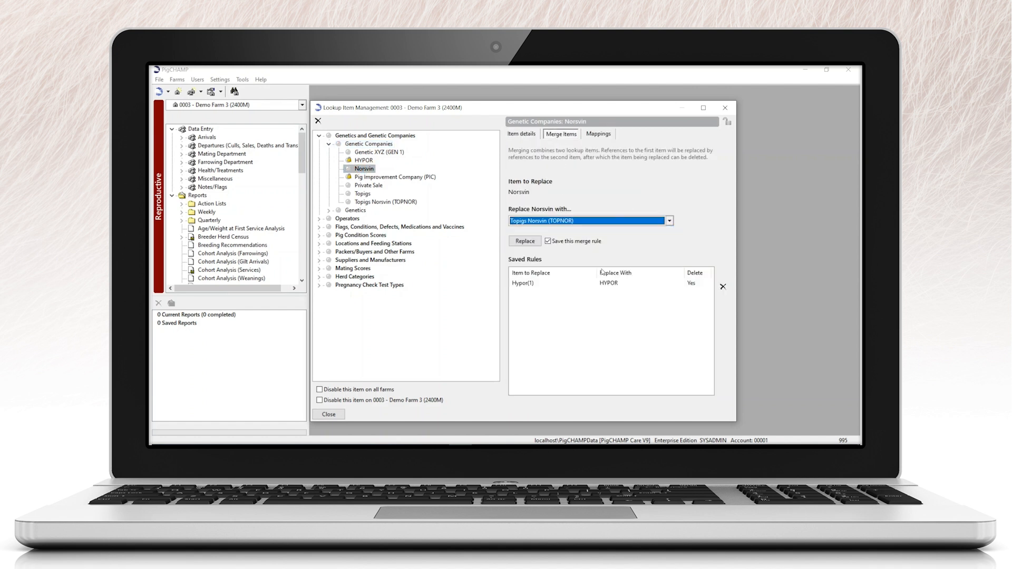
{"action": "left_click", "coordinate": [533, 241]}
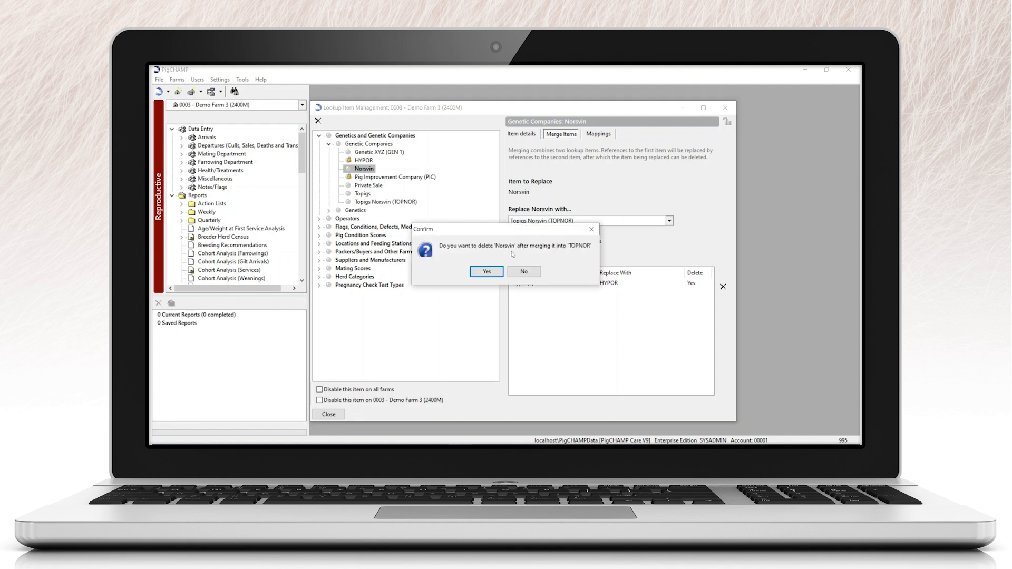
{"action": "left_click", "coordinate": [493, 273]}
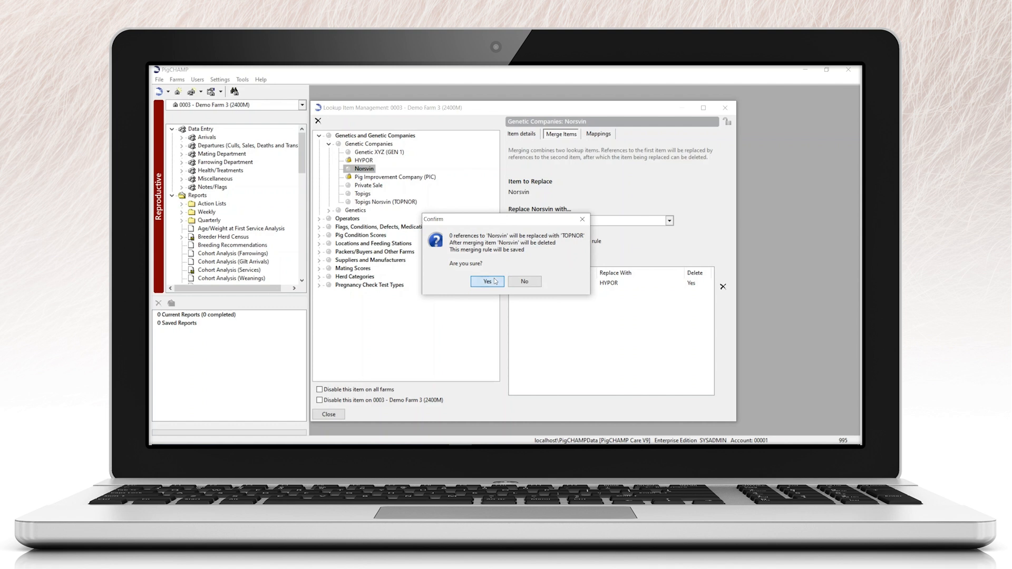
{"action": "left_click", "coordinate": [496, 279]}
Step: Merge the genetic company Topigs into Topigs Norsvin (TOPNOR), deleting Topigs after the merge
{"action": "left_click", "coordinate": [362, 186]}
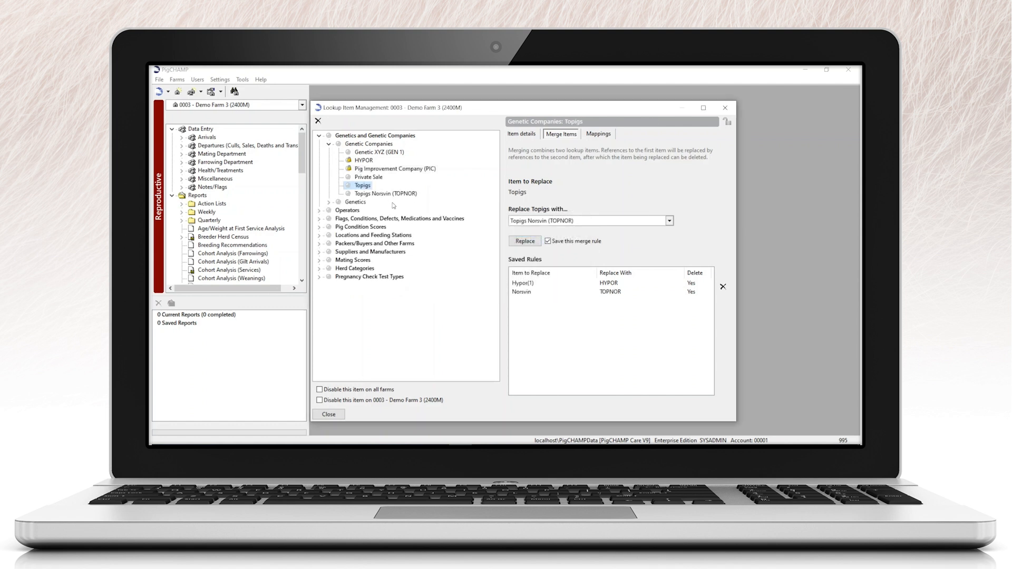
{"action": "left_click", "coordinate": [536, 222]}
{"action": "left_click", "coordinate": [536, 224]}
{"action": "left_click", "coordinate": [537, 243]}
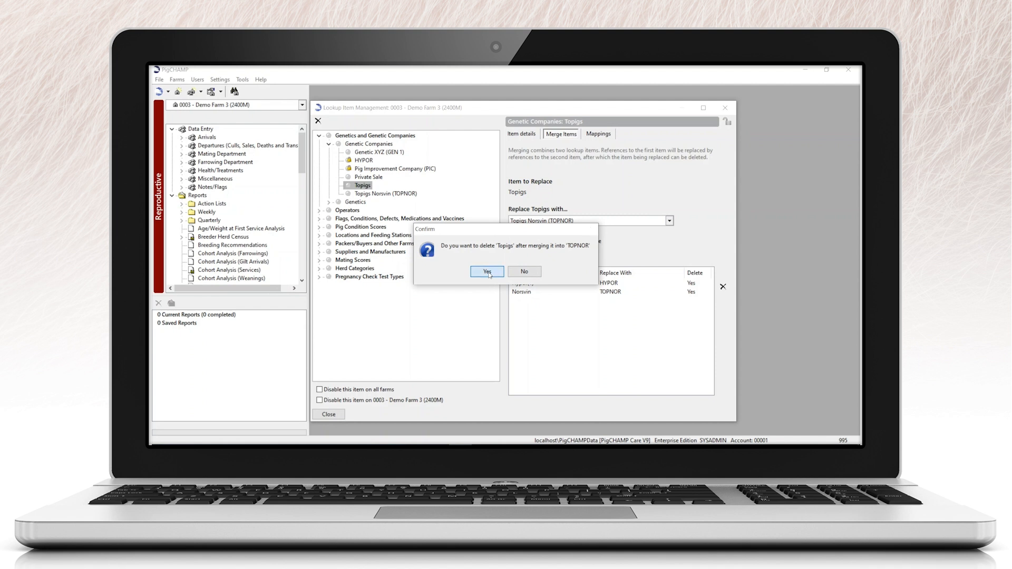
{"action": "left_click", "coordinate": [487, 271]}
{"action": "left_click", "coordinate": [487, 281]}
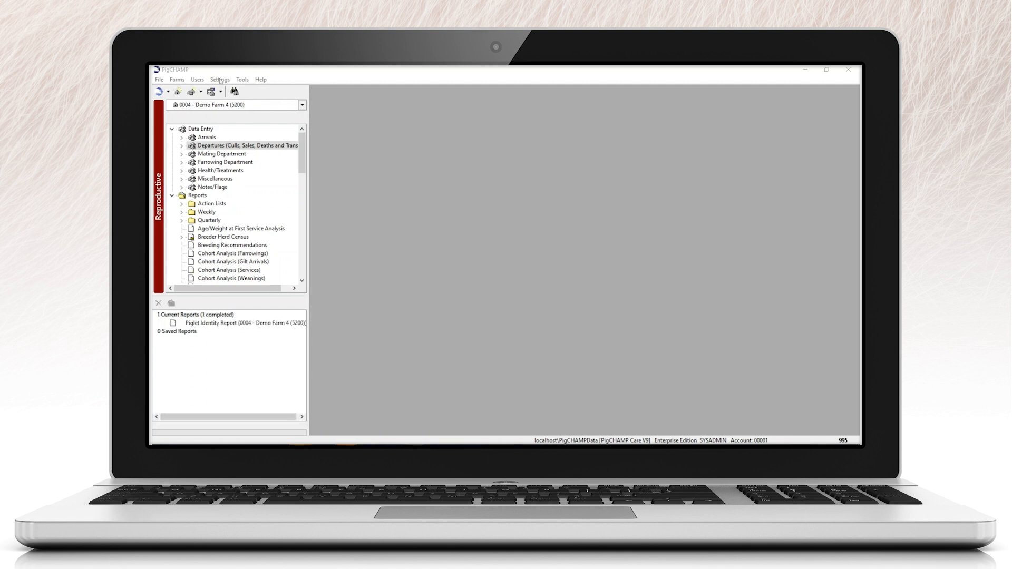
Step: In Demo Farm 4's Lookup Item Management, open the merge options of the TN70 genetics line under Topigs Norsvin
{"action": "left_click", "coordinate": [221, 80]}
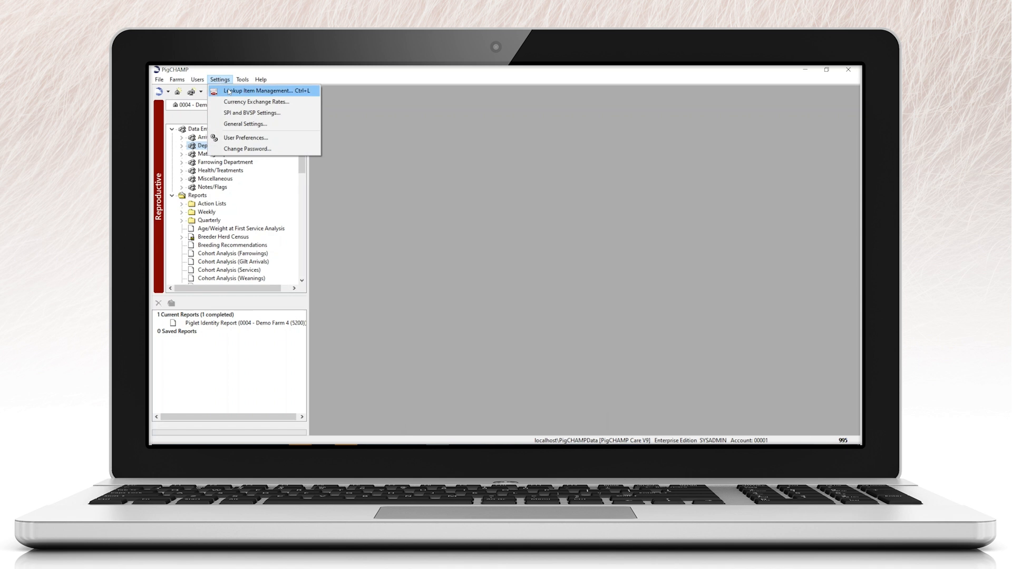
{"action": "left_click", "coordinate": [230, 92]}
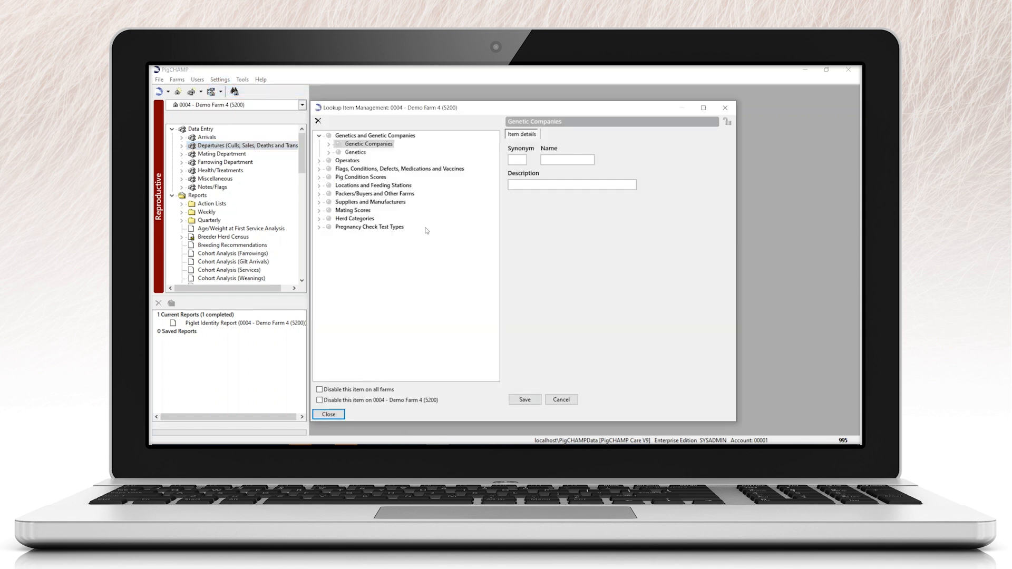
{"action": "left_click", "coordinate": [329, 152]}
{"action": "left_click", "coordinate": [349, 153]}
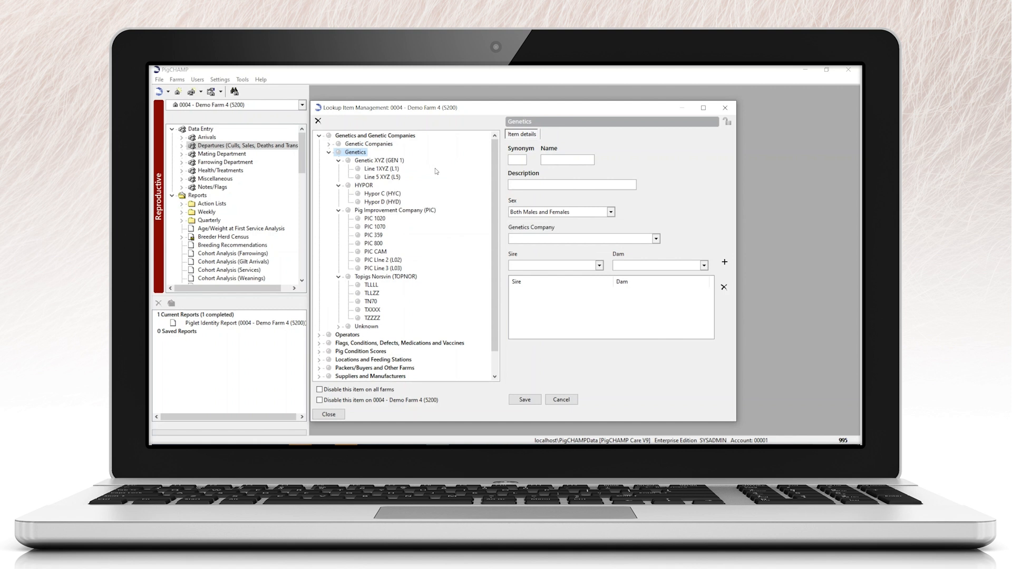
{"action": "left_click", "coordinate": [372, 303]}
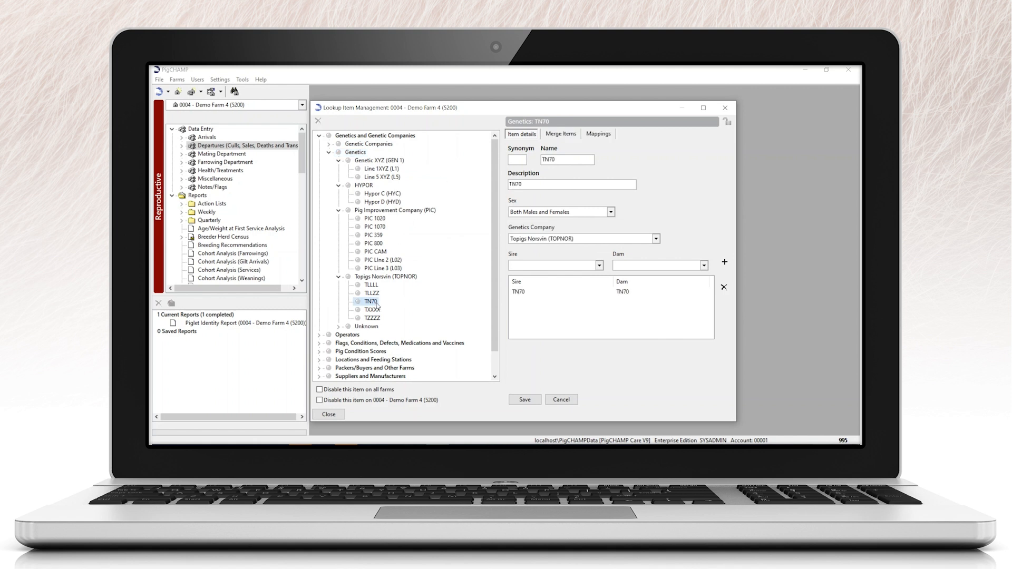
{"action": "left_click", "coordinate": [559, 135]}
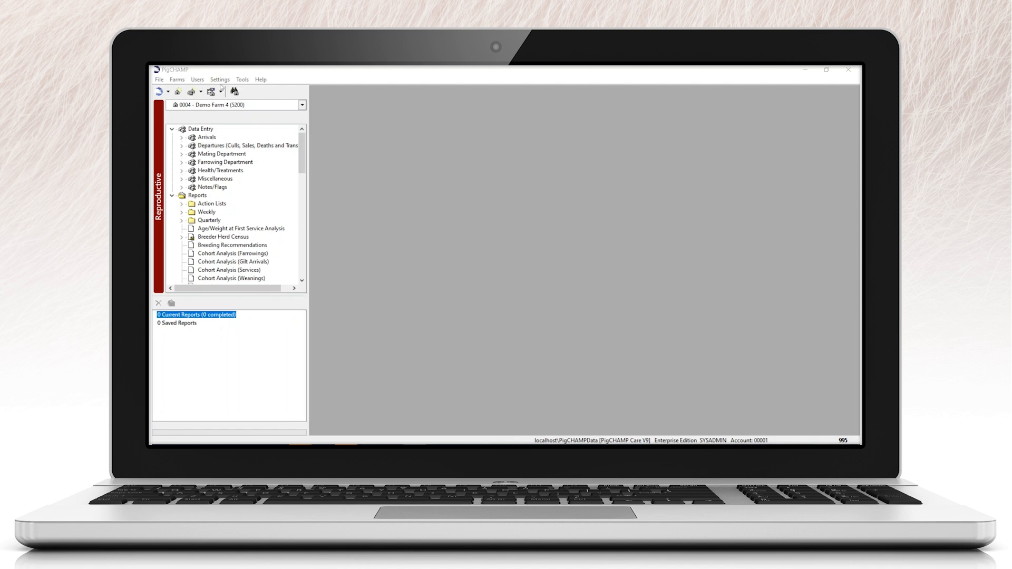
Step: Open Lookup Item Management for Demo Farm 4 and select the TZZZ genetics line under Topigs Norsvin
{"action": "left_click", "coordinate": [219, 79]}
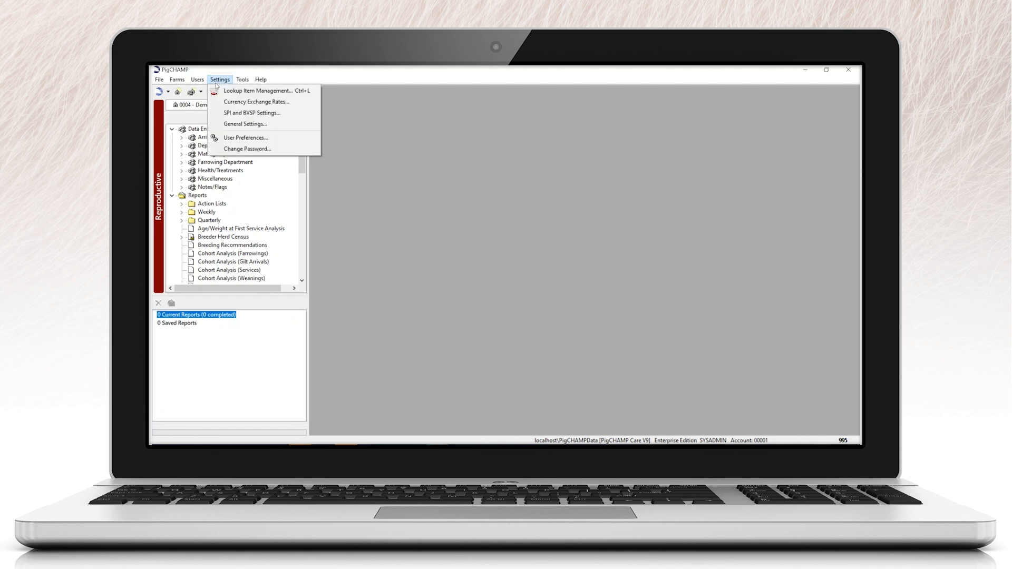
{"action": "left_click", "coordinate": [222, 90]}
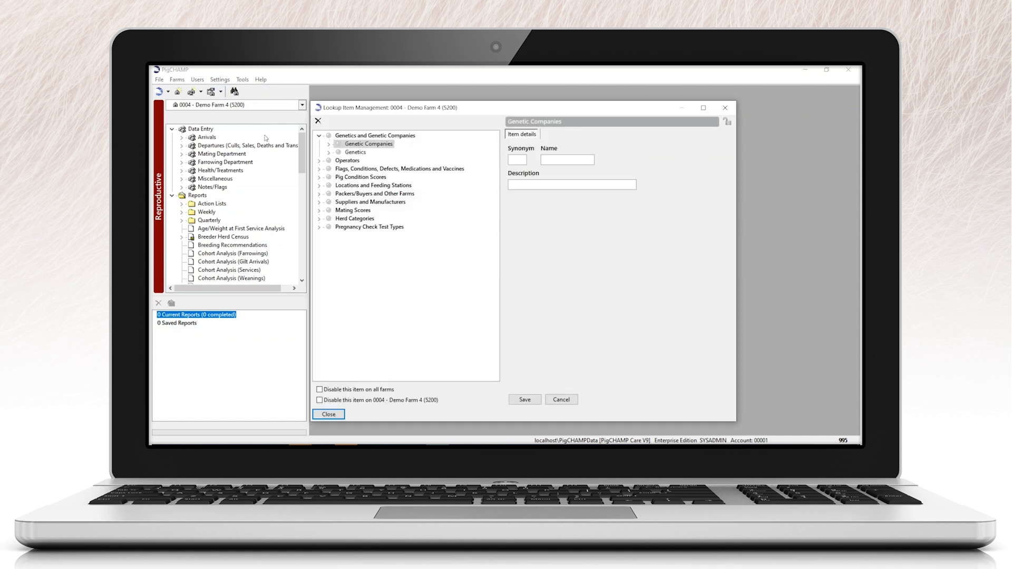
{"action": "left_click", "coordinate": [329, 154]}
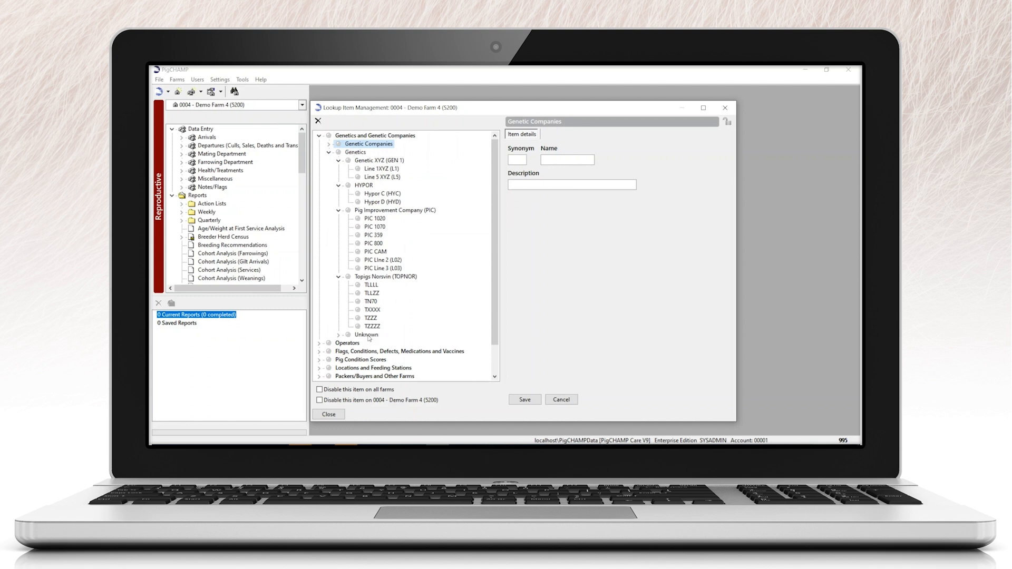
{"action": "left_click", "coordinate": [371, 319]}
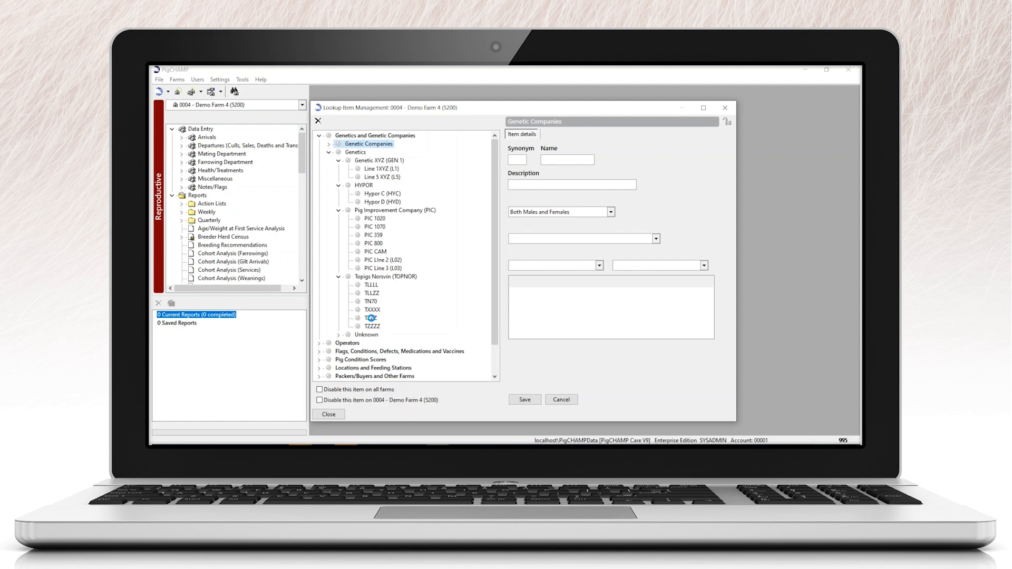
Step: Try to rename the TZZZ genetics line by setting its synonym, name and description to TZZZZ
{"action": "left_click", "coordinate": [524, 160]}
{"action": "type", "text": "ZZZ"}
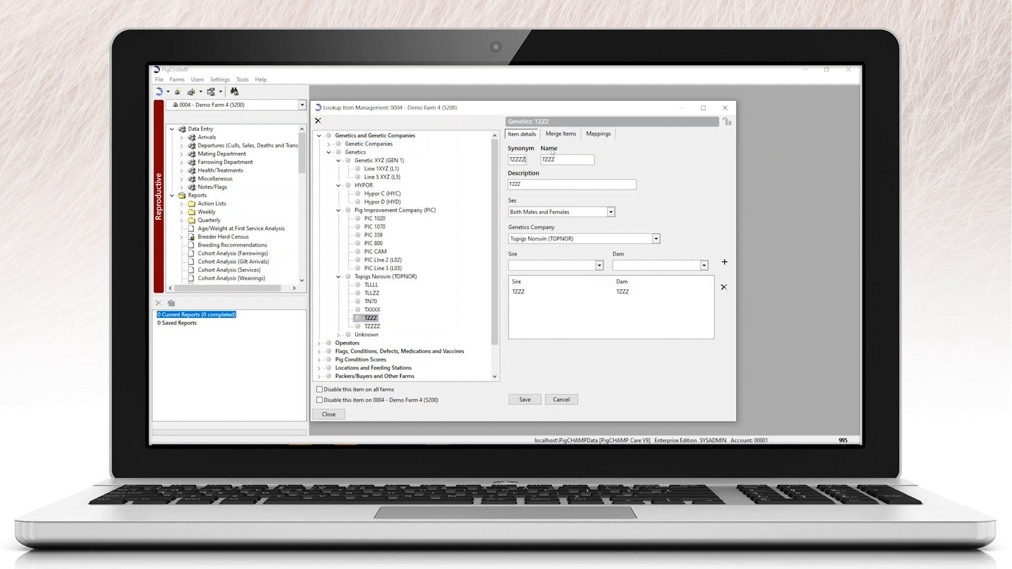
{"action": "type", "text": "Z"}
{"action": "left_click", "coordinate": [525, 186]}
{"action": "type", "text": "Z"}
{"action": "left_click", "coordinate": [528, 399]}
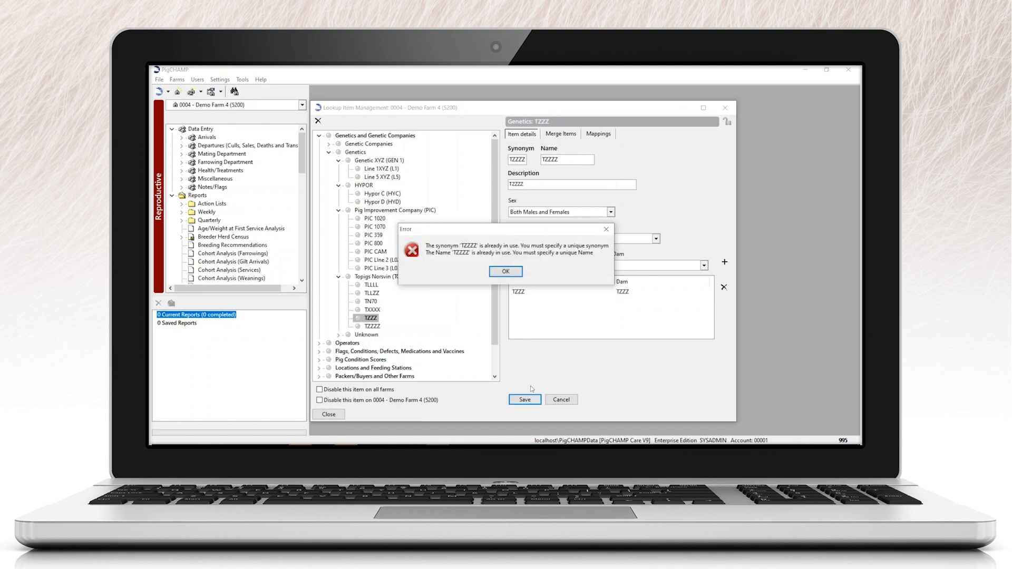
{"action": "left_click", "coordinate": [506, 272]}
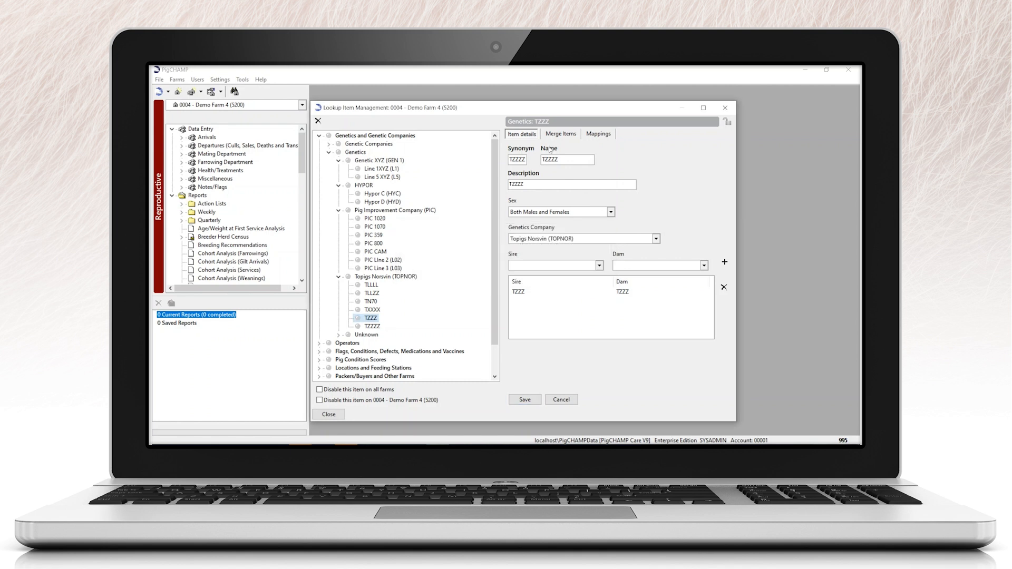
Step: Merge the TZZZ genetics line into TZZZZ, deleting TZZZ after the merge and saving the merge rule
{"action": "left_click", "coordinate": [561, 134]}
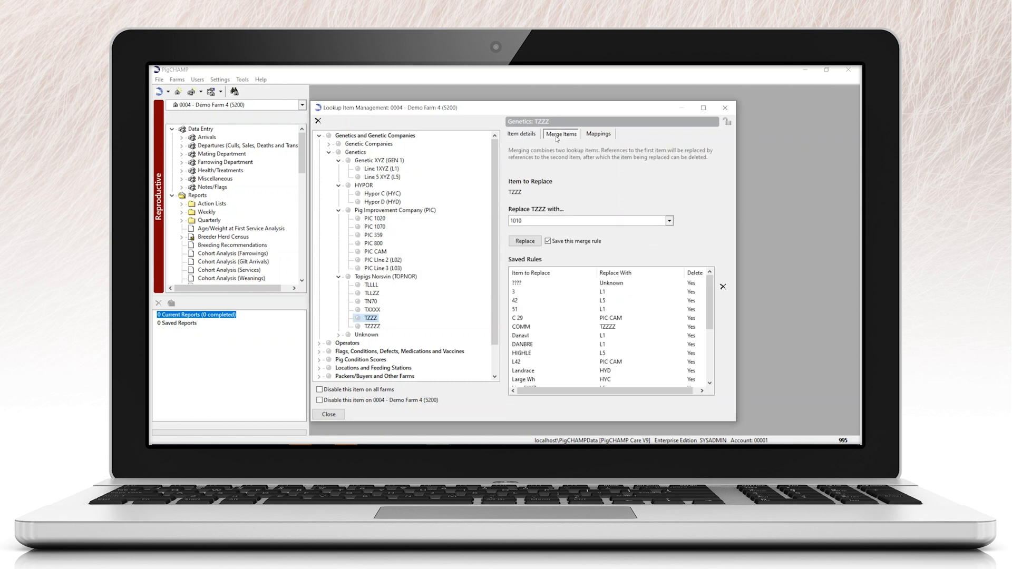
{"action": "left_click", "coordinate": [553, 224]}
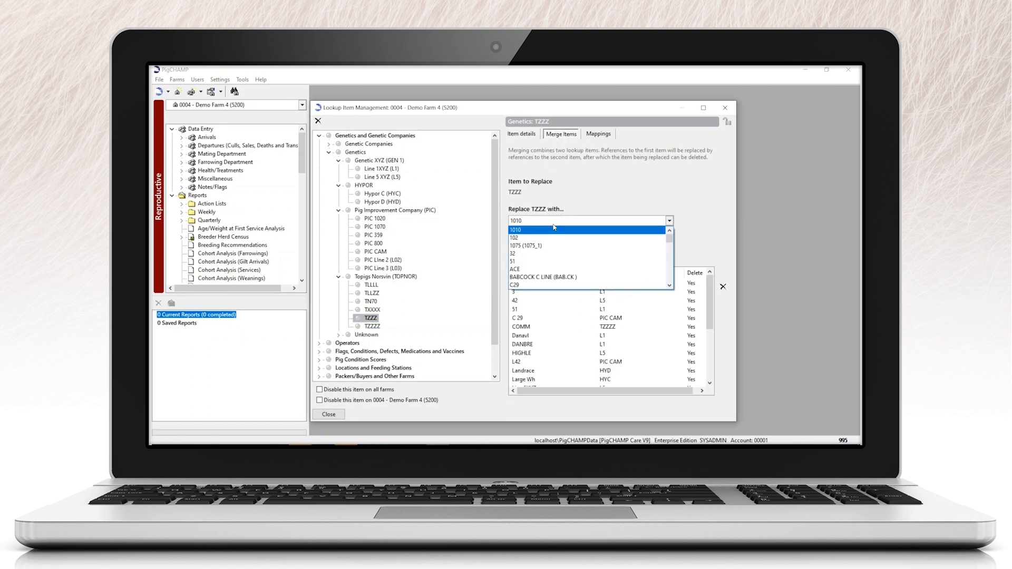
{"action": "scroll", "coordinate": [553, 266], "scroll_direction": "down", "scroll_amount": 3}
{"action": "scroll", "coordinate": [552, 267], "scroll_direction": "down", "scroll_amount": 7}
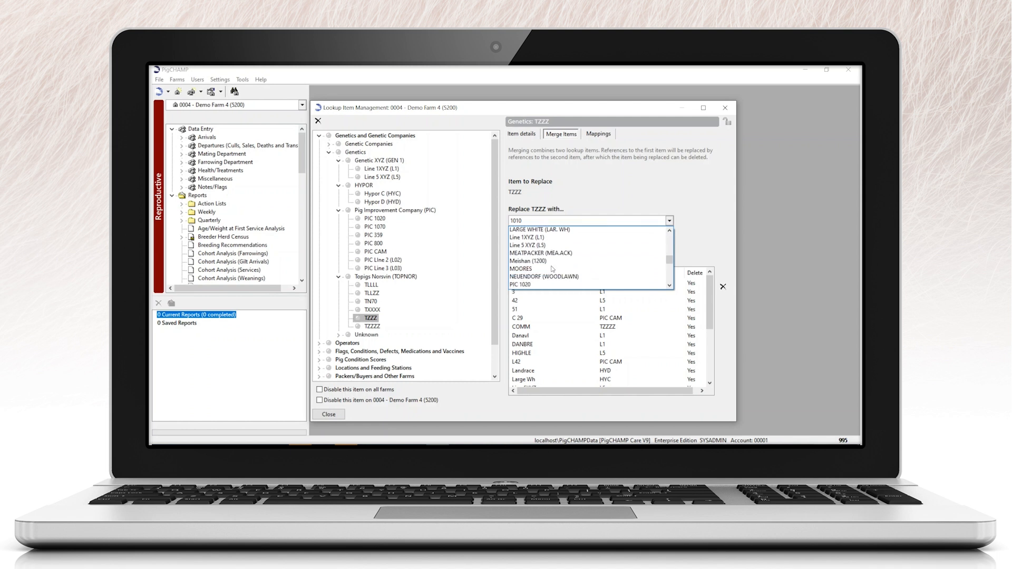
{"action": "scroll", "coordinate": [552, 269], "scroll_direction": "down", "scroll_amount": 2}
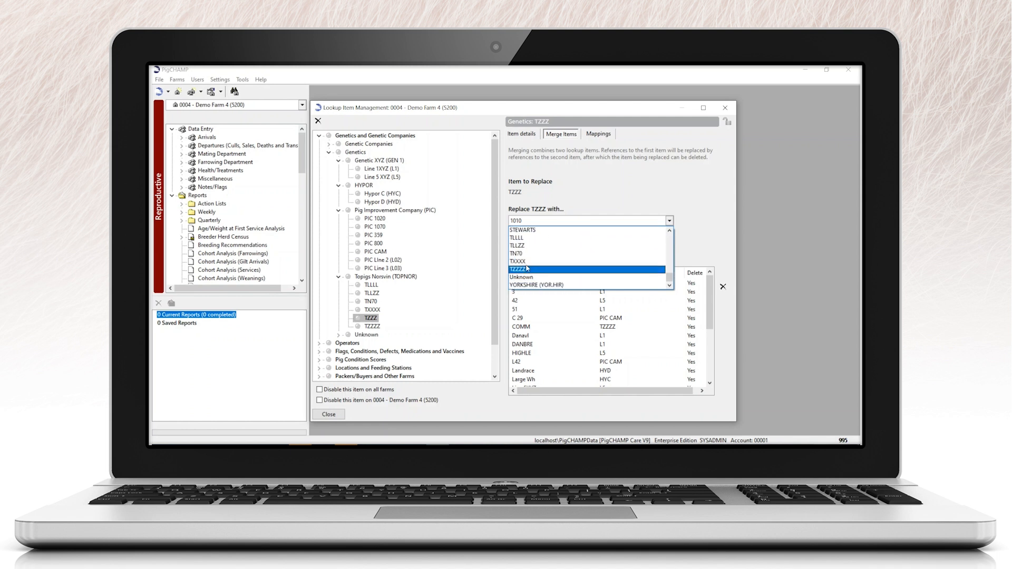
{"action": "left_click", "coordinate": [527, 269]}
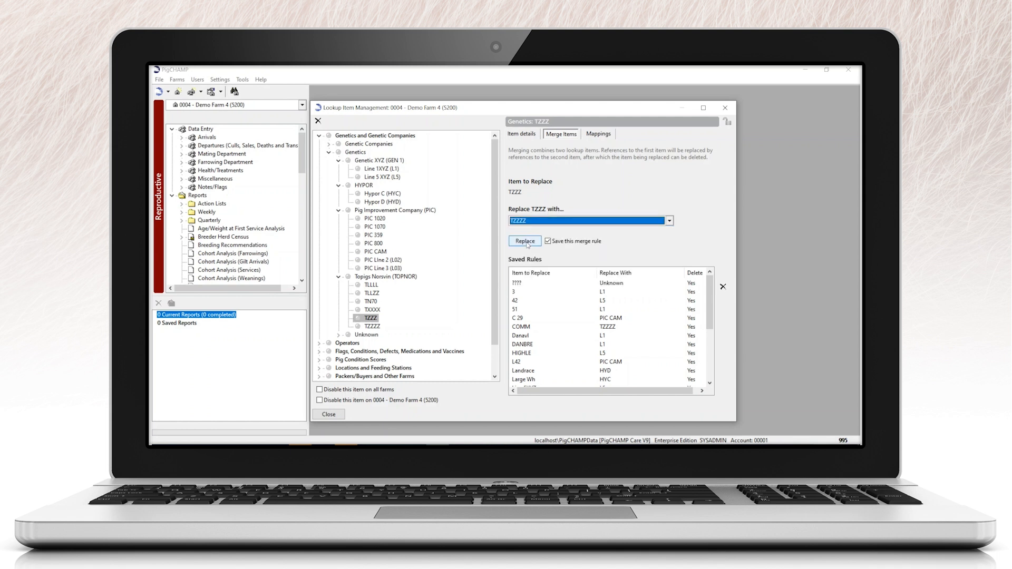
{"action": "left_click", "coordinate": [526, 242]}
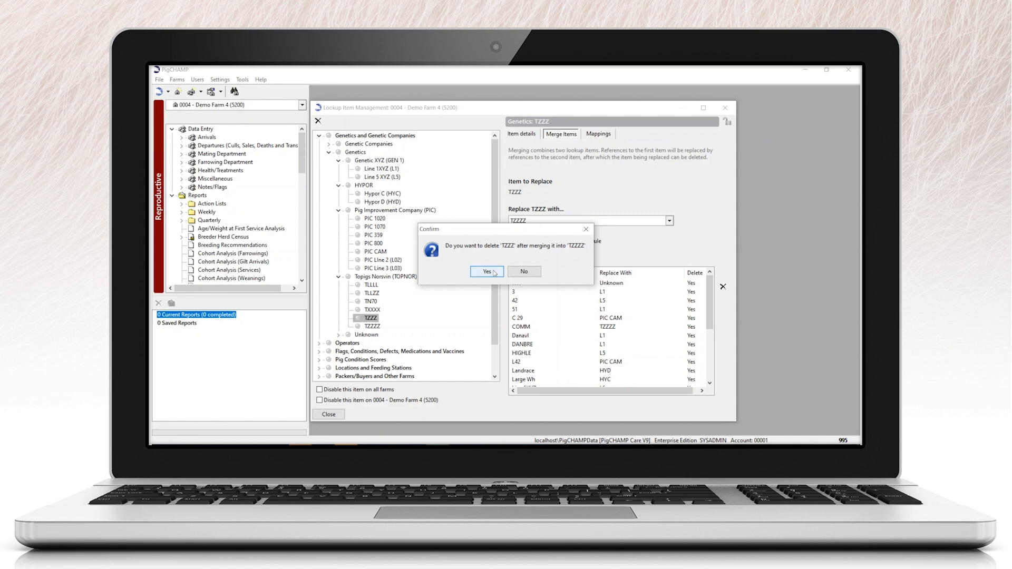
{"action": "left_click", "coordinate": [494, 272]}
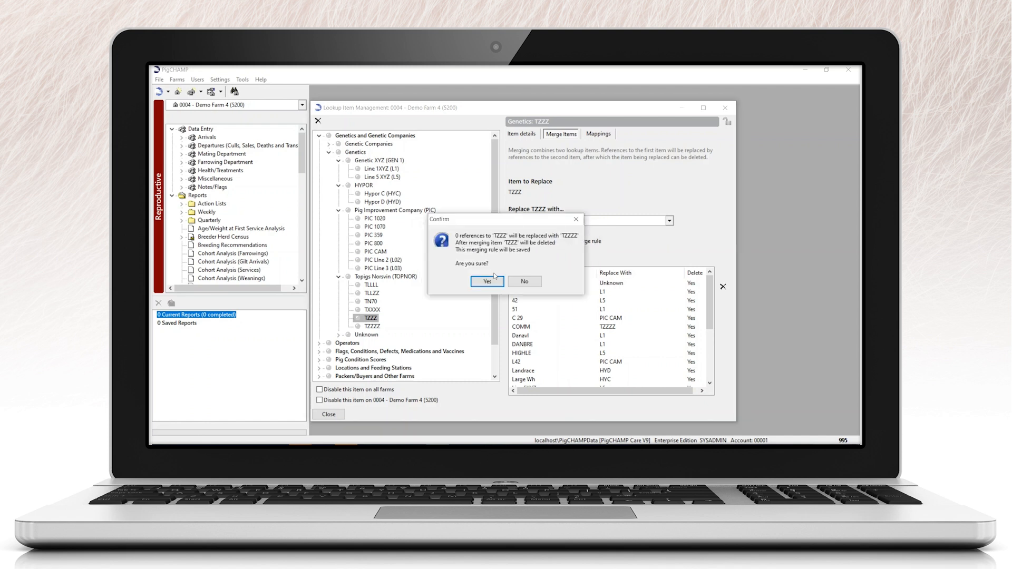
{"action": "left_click", "coordinate": [487, 281]}
Step: Enter a new genetics line with TZZNN as its synonym, name and description
{"action": "left_click", "coordinate": [522, 160]}
{"action": "type", "text": "TZZ"}
{"action": "type", "text": "NN"}
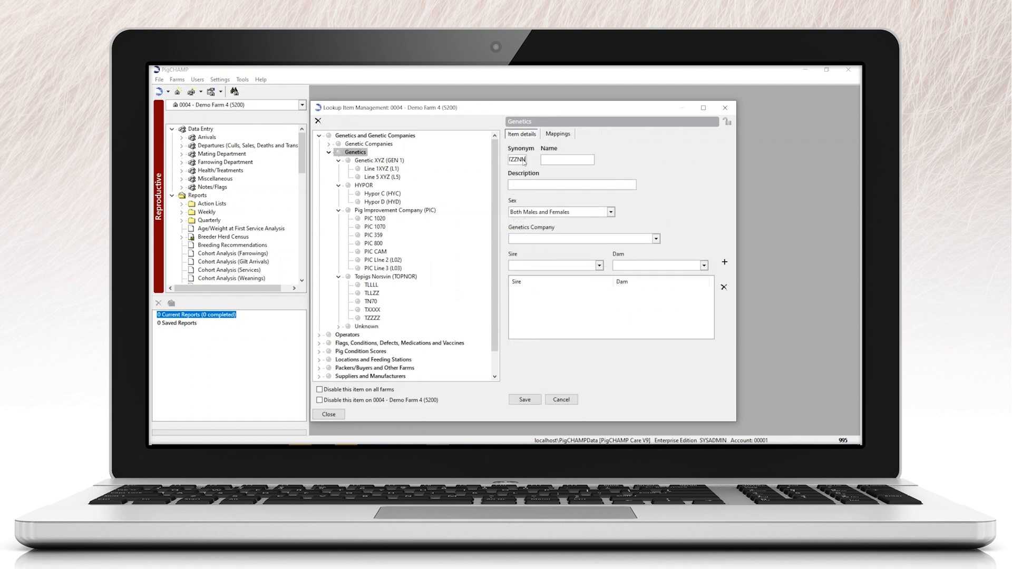
{"action": "left_click", "coordinate": [545, 159]}
{"action": "type", "text": "TZZNN"}
{"action": "left_click", "coordinate": [552, 186]}
{"action": "type", "text": "TZZNN"}
Step: Assign the new TZZNN line to the genetics company Topigs Norsvin (TOPNOR), save it and close Lookup Item Management
{"action": "left_click", "coordinate": [657, 238]}
{"action": "left_click", "coordinate": [656, 239]}
{"action": "left_click", "coordinate": [656, 239]}
{"action": "left_click", "coordinate": [627, 287]}
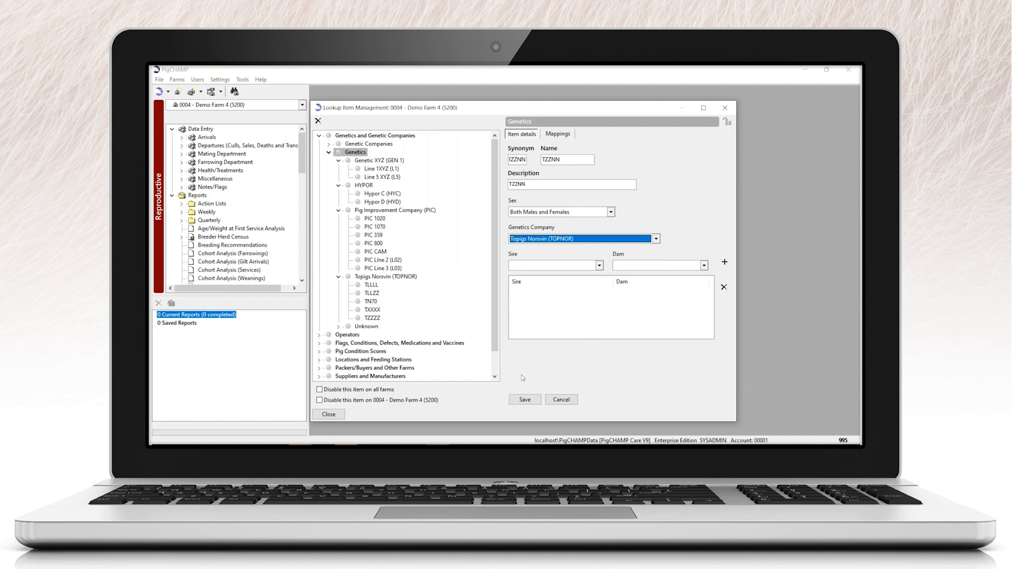
{"action": "left_click", "coordinate": [526, 400]}
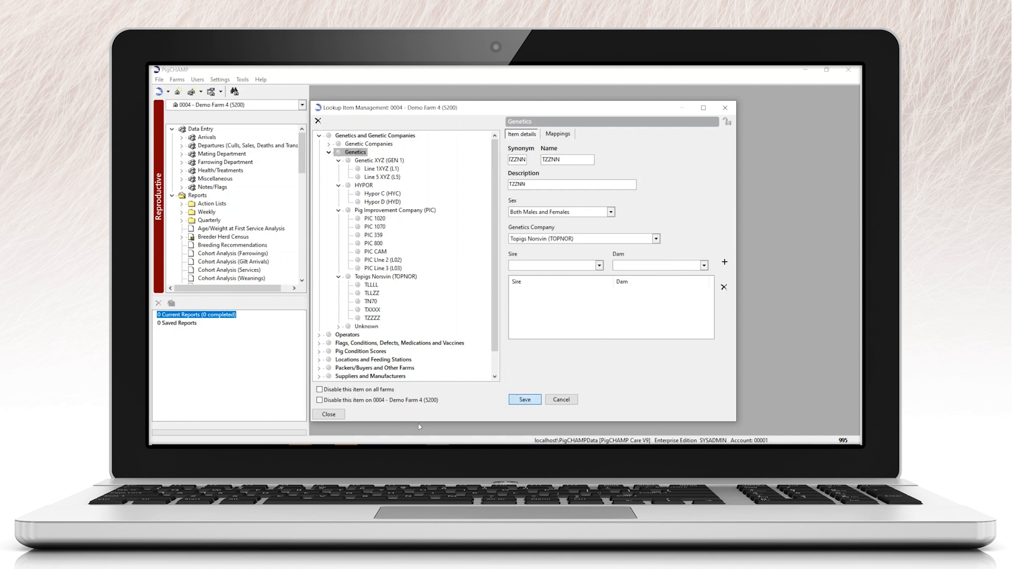
{"action": "left_click", "coordinate": [329, 414]}
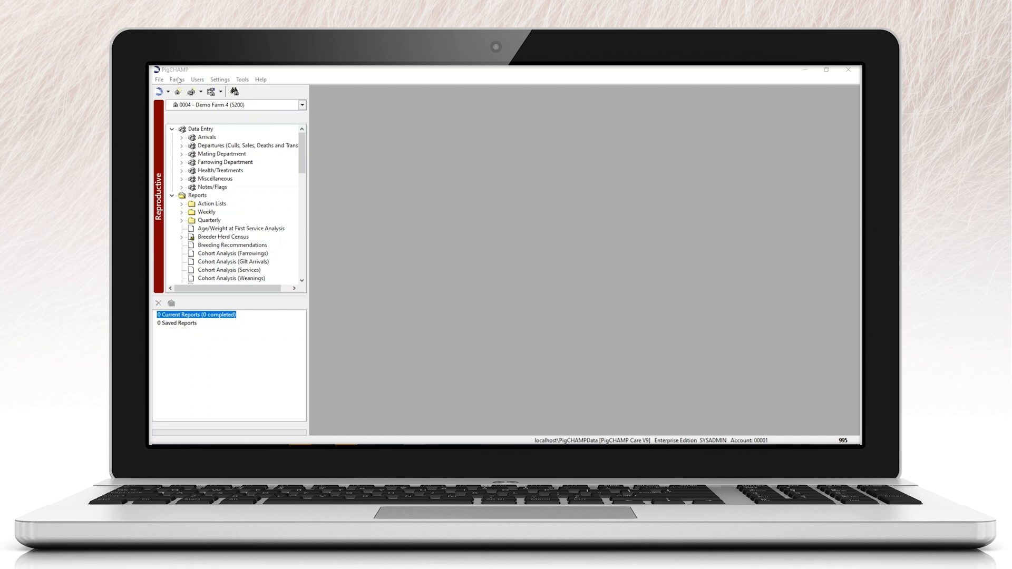
Step: In Lookup Item Management, assign the ACE genetics line under Unknown to the genetics company CHAMP and save
{"action": "left_click", "coordinate": [220, 80]}
{"action": "left_click", "coordinate": [247, 89]}
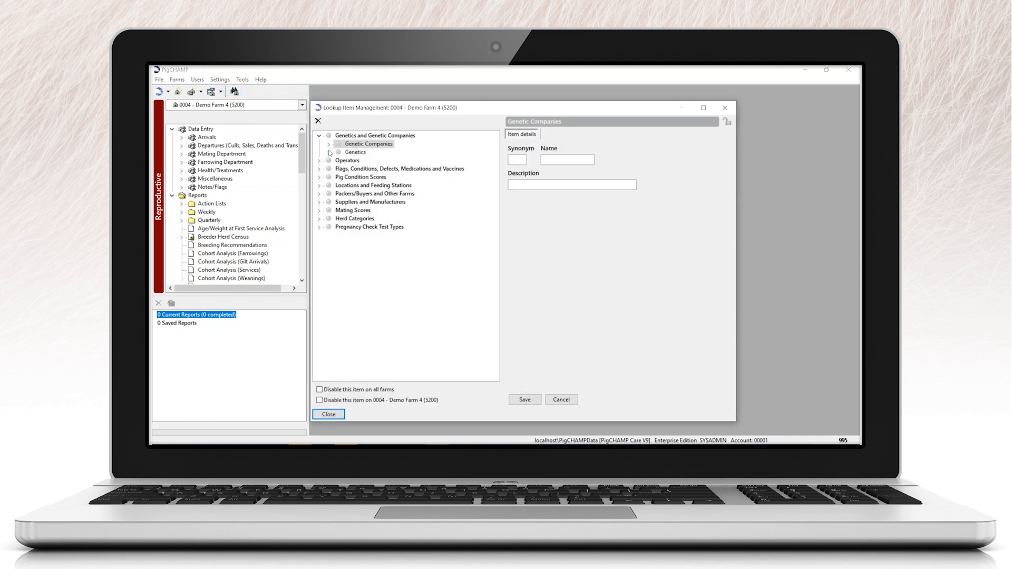
{"action": "left_click", "coordinate": [328, 152]}
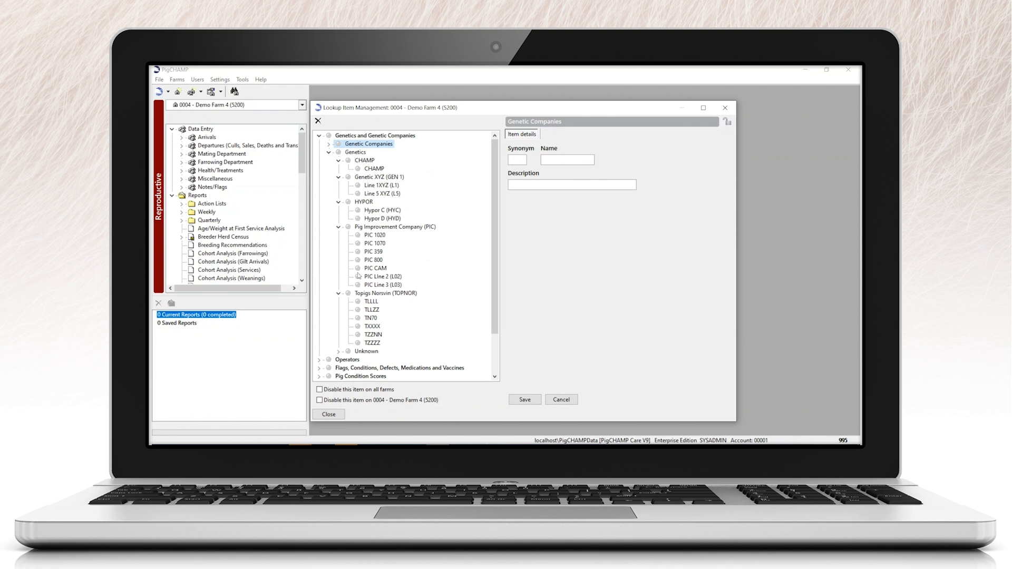
{"action": "left_click", "coordinate": [338, 353]}
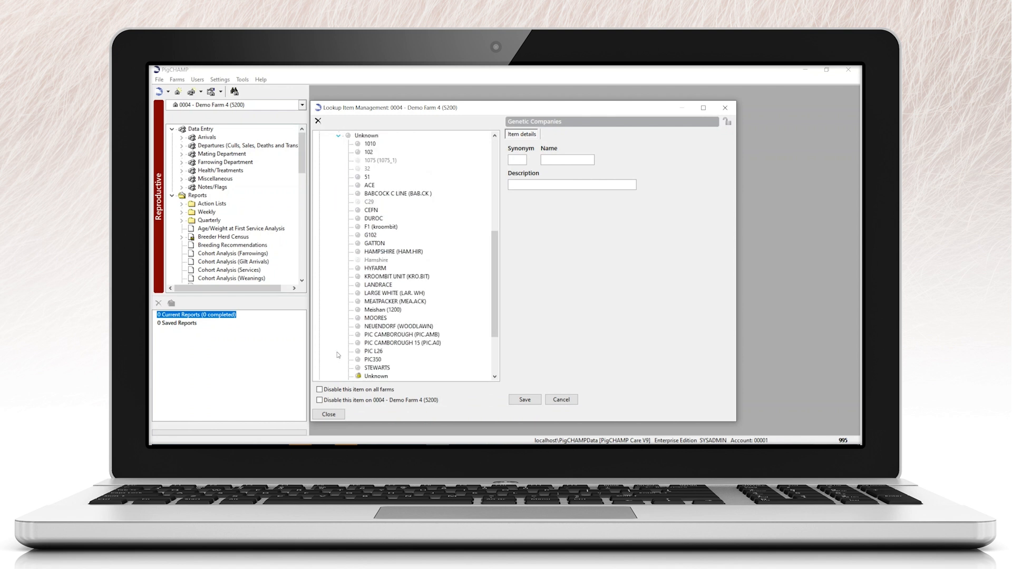
{"action": "left_click", "coordinate": [371, 186]}
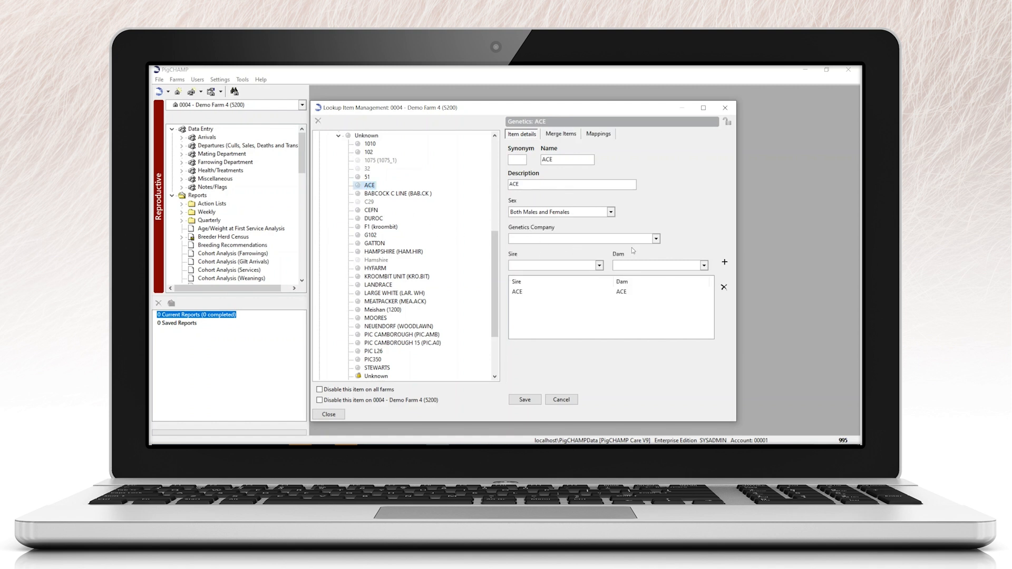
{"action": "left_click", "coordinate": [656, 239]}
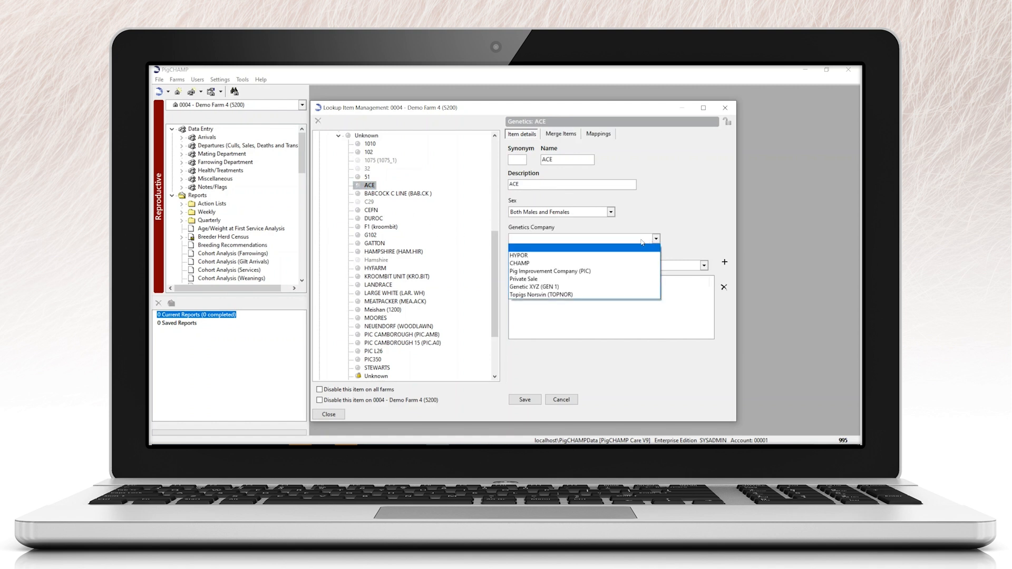
{"action": "left_click", "coordinate": [625, 263]}
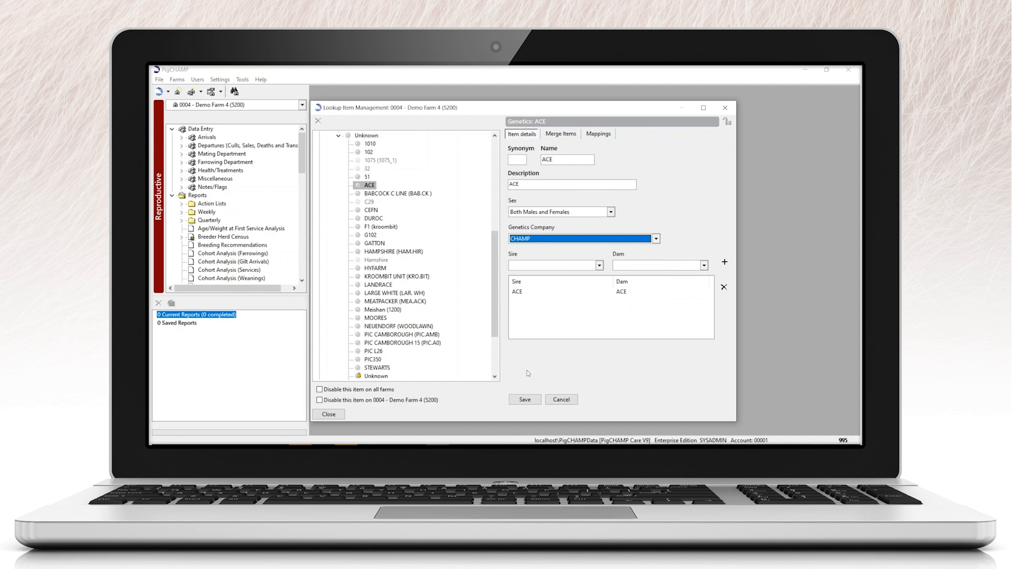
{"action": "left_click", "coordinate": [531, 399]}
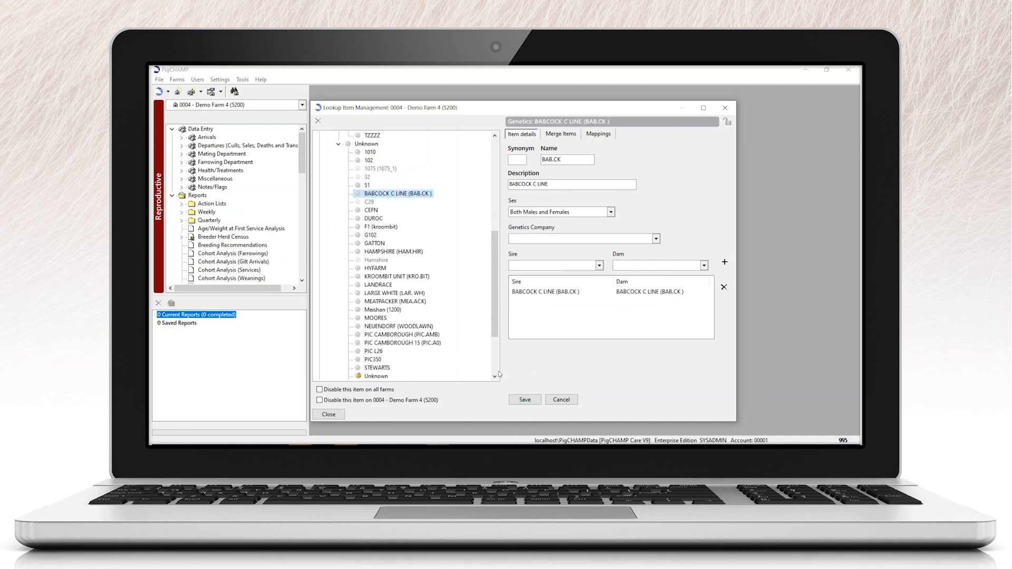
Step: Check the genetics lines under CHAMP, declining to save changes to BABCOCK C LINE, and close Lookup Item Management
{"action": "scroll", "coordinate": [440, 267], "scroll_direction": "up", "scroll_amount": 4}
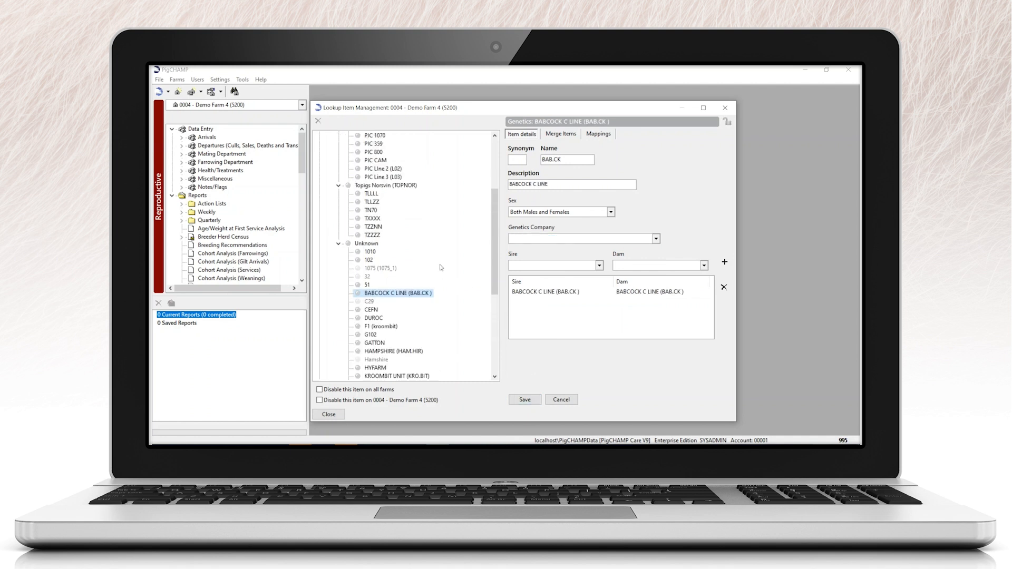
{"action": "scroll", "coordinate": [441, 267], "scroll_direction": "up", "scroll_amount": 4}
{"action": "left_click", "coordinate": [382, 164]}
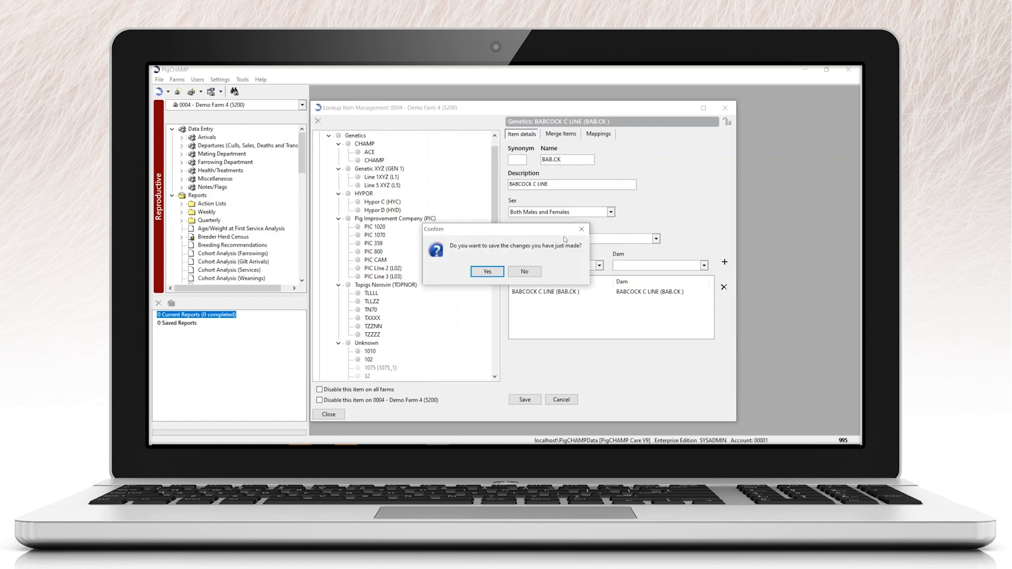
{"action": "left_click", "coordinate": [519, 270]}
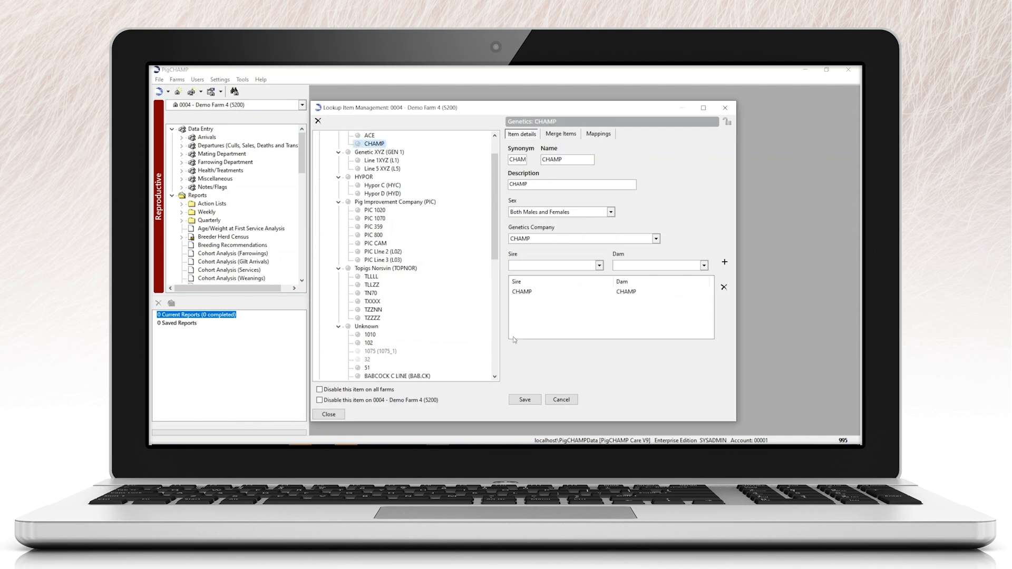
{"action": "left_click", "coordinate": [321, 411]}
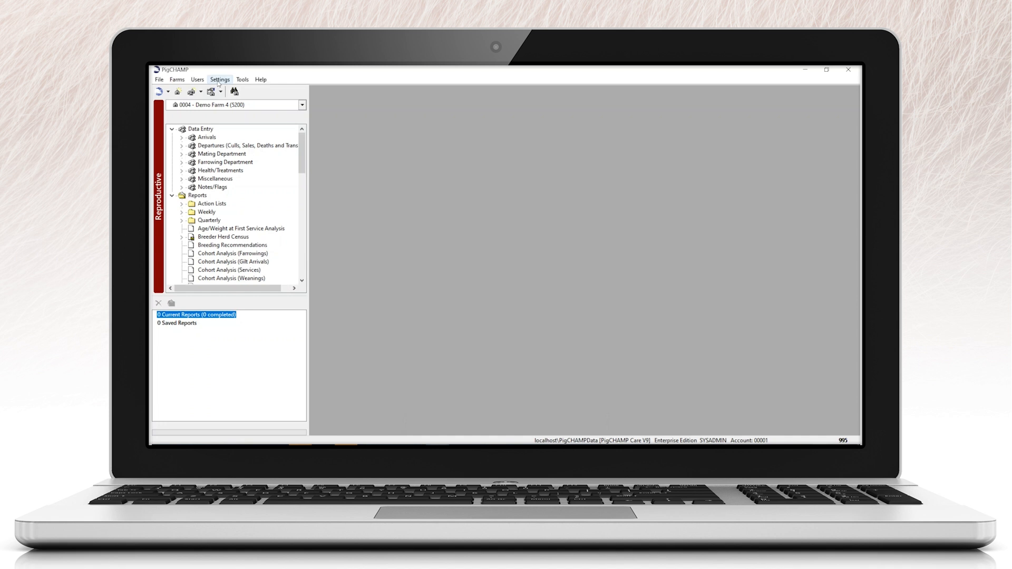
Step: Reopen the TZZNN genetics line under Topigs Norsvin and choose TXXXX as the sire of a new parent combination
{"action": "left_click", "coordinate": [217, 81]}
{"action": "left_click", "coordinate": [242, 92]}
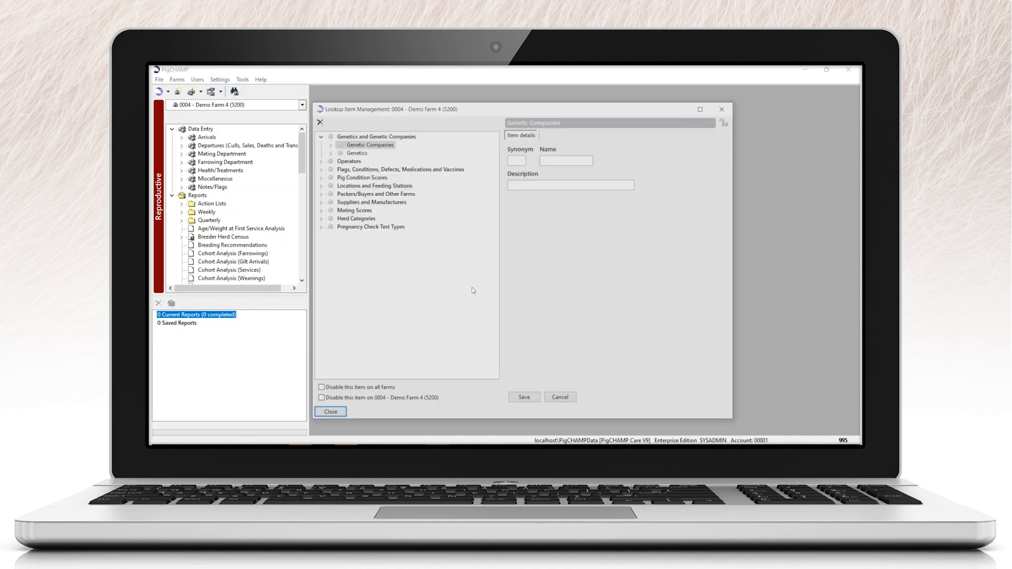
{"action": "left_click", "coordinate": [329, 152]}
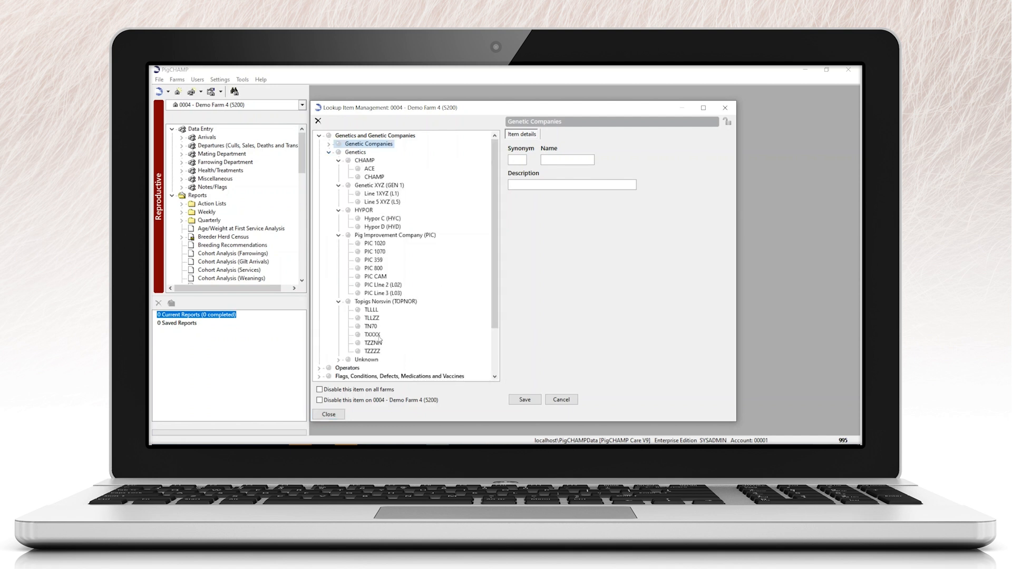
{"action": "left_click", "coordinate": [377, 343]}
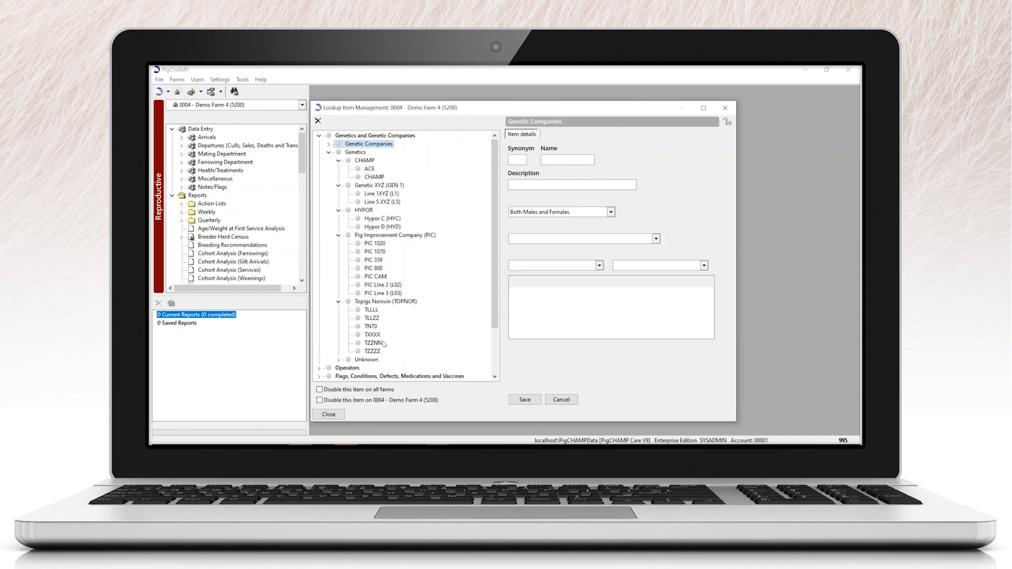
{"action": "left_click", "coordinate": [598, 266]}
{"action": "scroll", "coordinate": [556, 311], "scroll_direction": "down", "scroll_amount": 3}
{"action": "scroll", "coordinate": [556, 320], "scroll_direction": "down", "scroll_amount": 5}
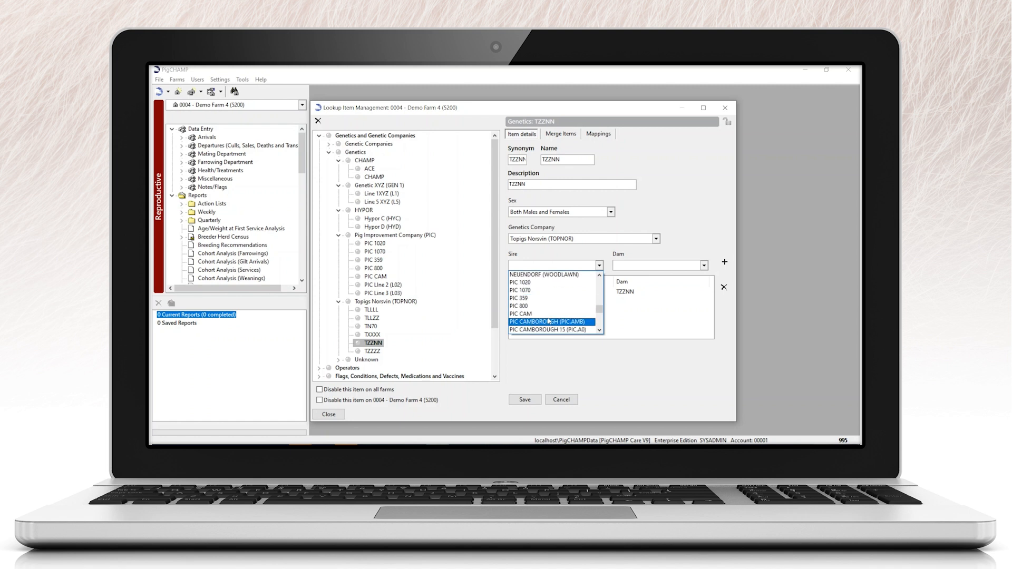
{"action": "left_click", "coordinate": [538, 306]}
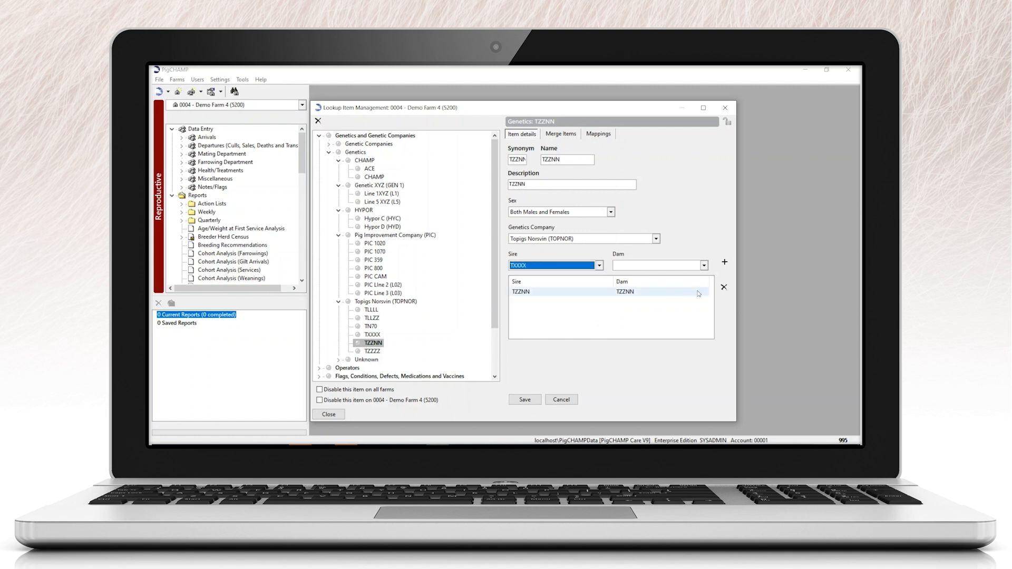
Step: Choose TN70 as the dam for sire TXXXX, add the combination to the TZZNN line and save it
{"action": "left_click", "coordinate": [704, 265]}
{"action": "scroll", "coordinate": [673, 310], "scroll_direction": "down", "scroll_amount": 1}
{"action": "scroll", "coordinate": [673, 310], "scroll_direction": "down", "scroll_amount": 8}
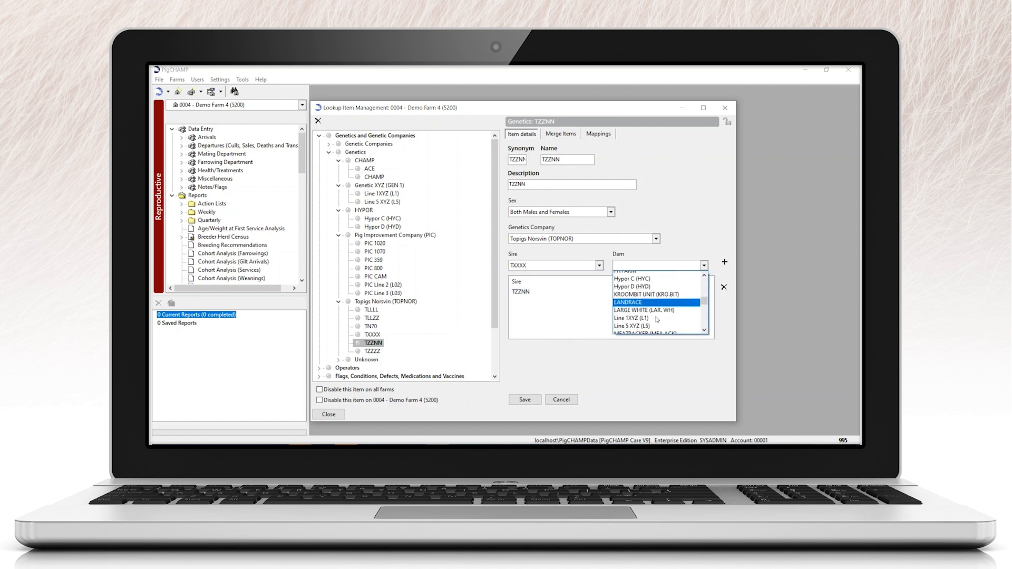
{"action": "left_click", "coordinate": [640, 291]}
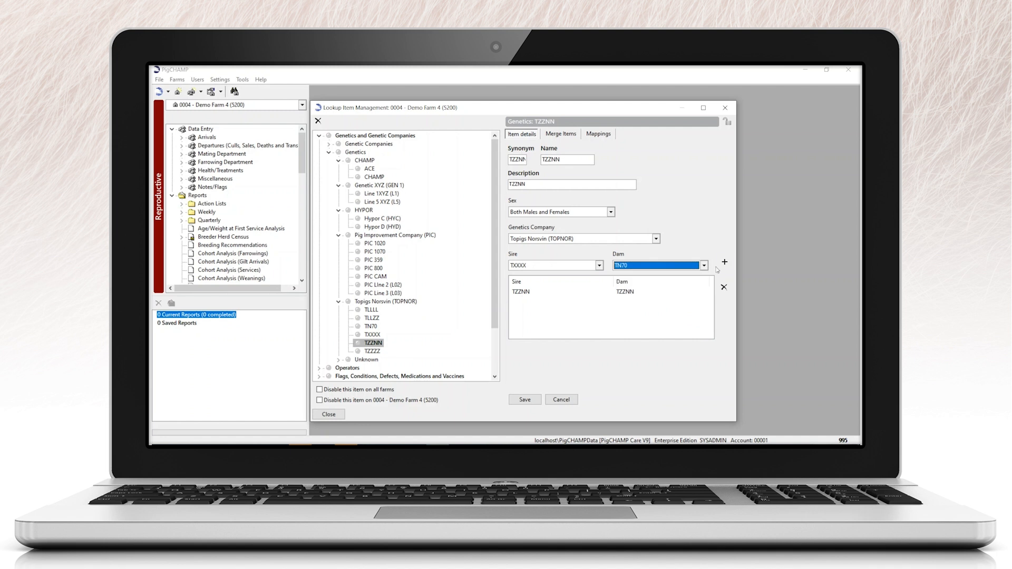
{"action": "left_click", "coordinate": [725, 262]}
{"action": "left_click", "coordinate": [534, 400]}
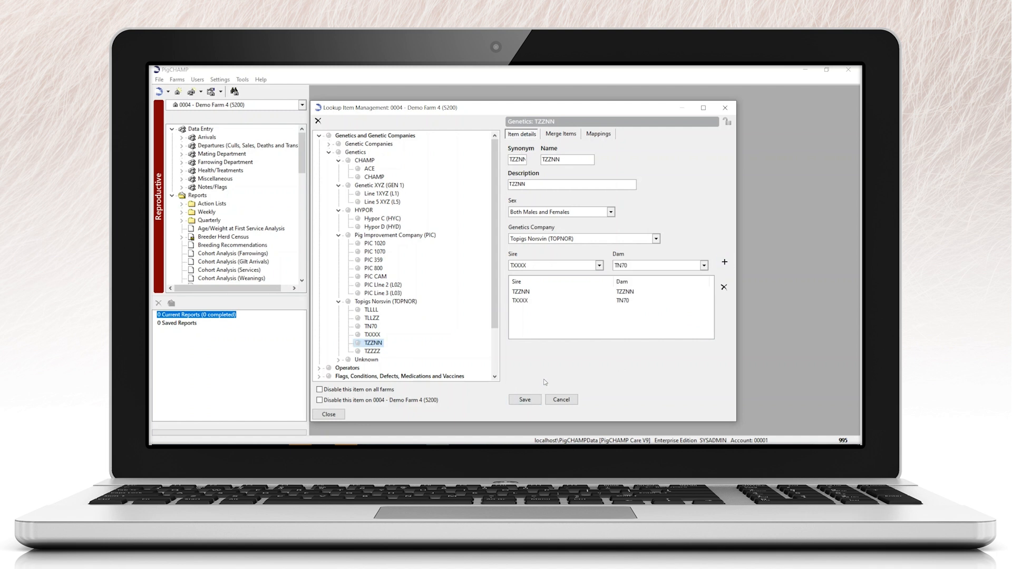
{"action": "left_click", "coordinate": [525, 401]}
Step: For the TN70 genetics line, add the parent combination of sire TLLLL and dam TZZZZ, and save it
{"action": "left_click", "coordinate": [370, 326]}
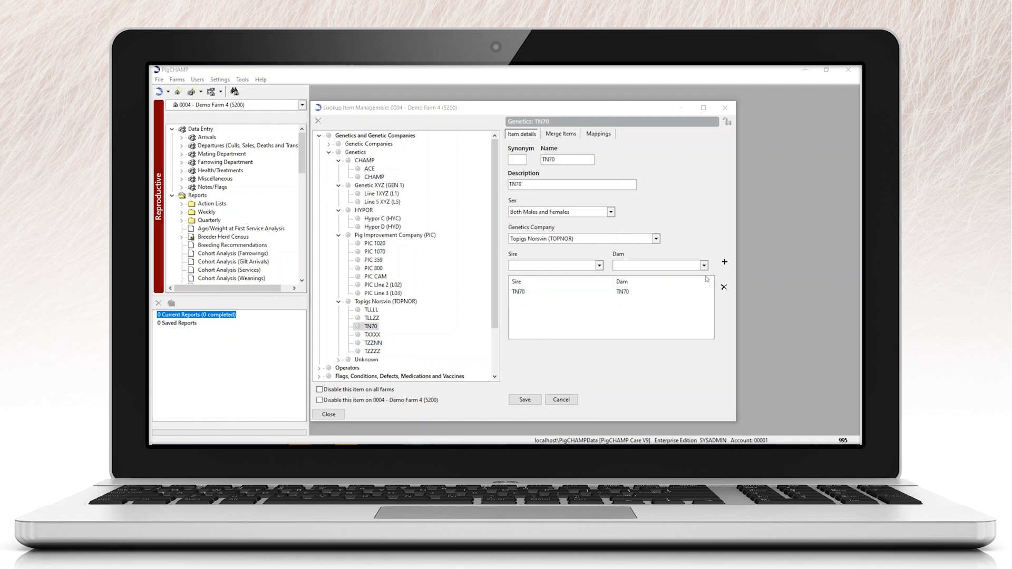
{"action": "left_click", "coordinate": [599, 266]}
{"action": "scroll", "coordinate": [552, 316], "scroll_direction": "down", "scroll_amount": 3}
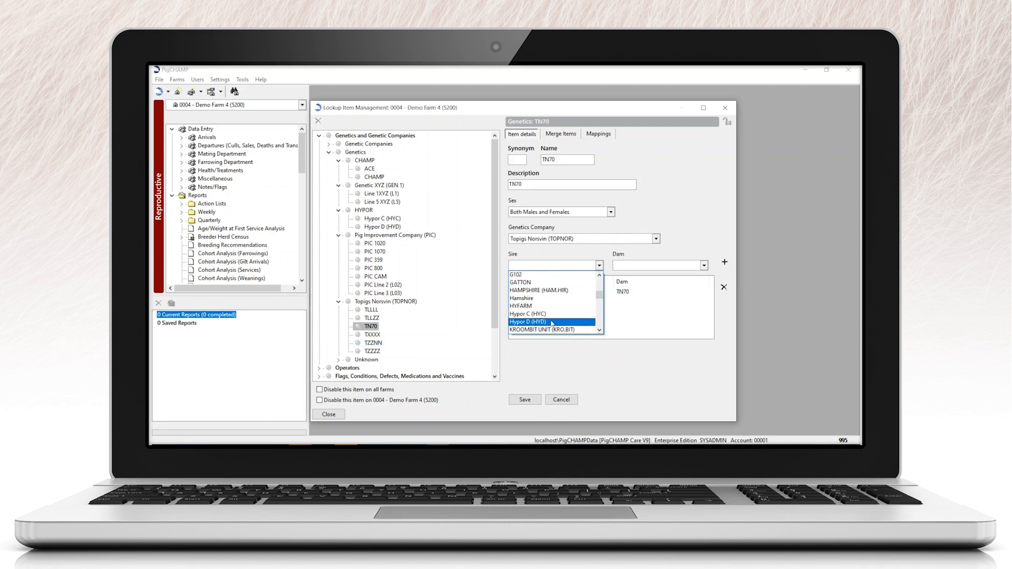
{"action": "scroll", "coordinate": [552, 324], "scroll_direction": "down", "scroll_amount": 5}
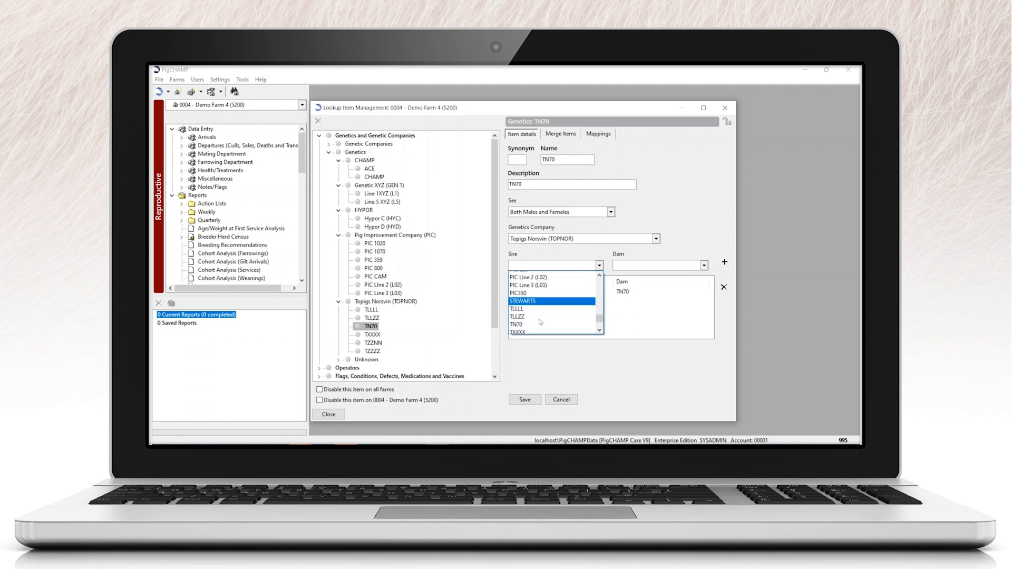
{"action": "left_click", "coordinate": [522, 283]}
{"action": "left_click", "coordinate": [669, 266]}
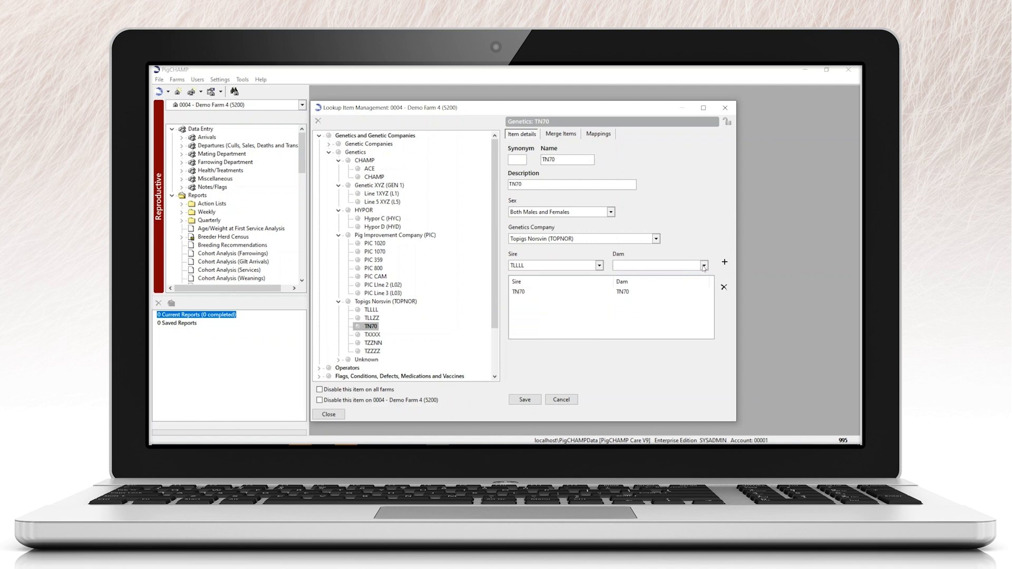
{"action": "scroll", "coordinate": [667, 302], "scroll_direction": "down", "scroll_amount": 8}
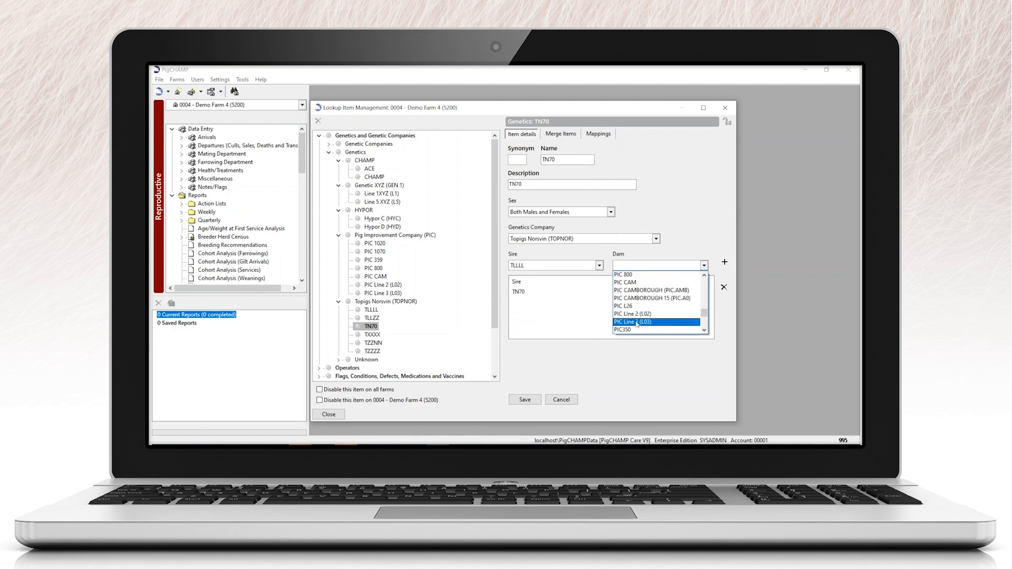
{"action": "scroll", "coordinate": [636, 323], "scroll_direction": "down", "scroll_amount": 2}
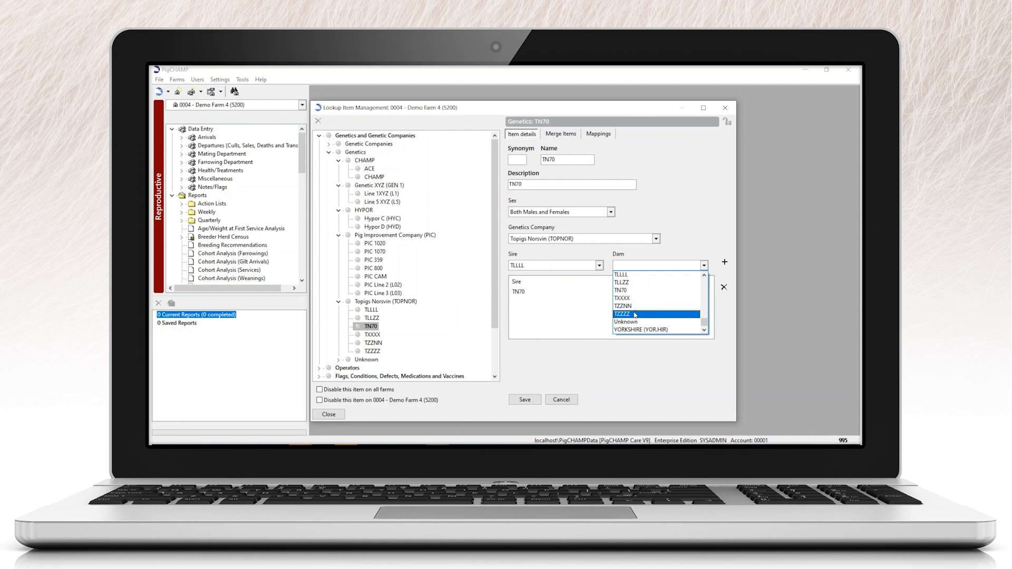
{"action": "left_click", "coordinate": [665, 314]}
{"action": "left_click", "coordinate": [724, 262]}
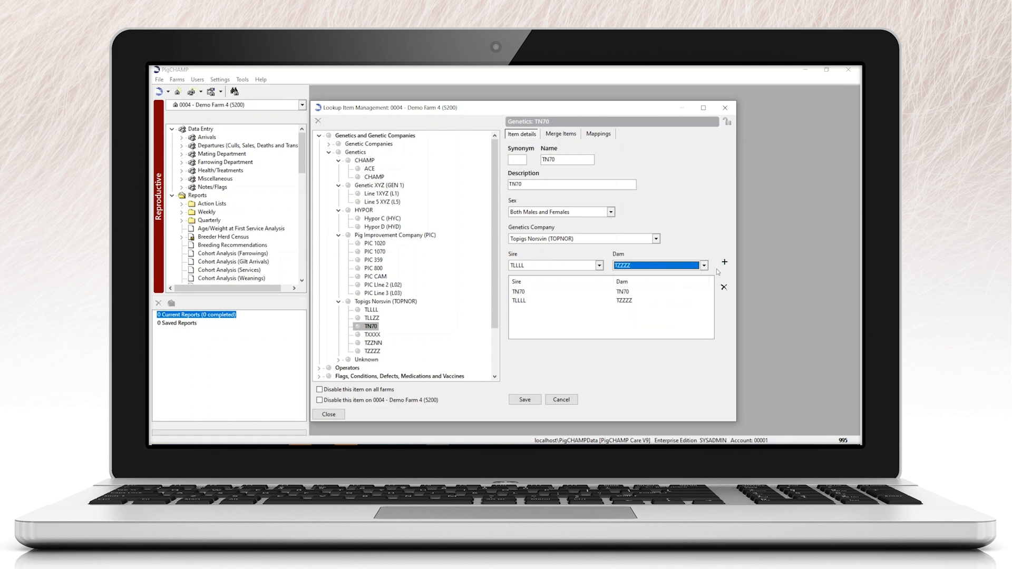
{"action": "left_click", "coordinate": [525, 399]}
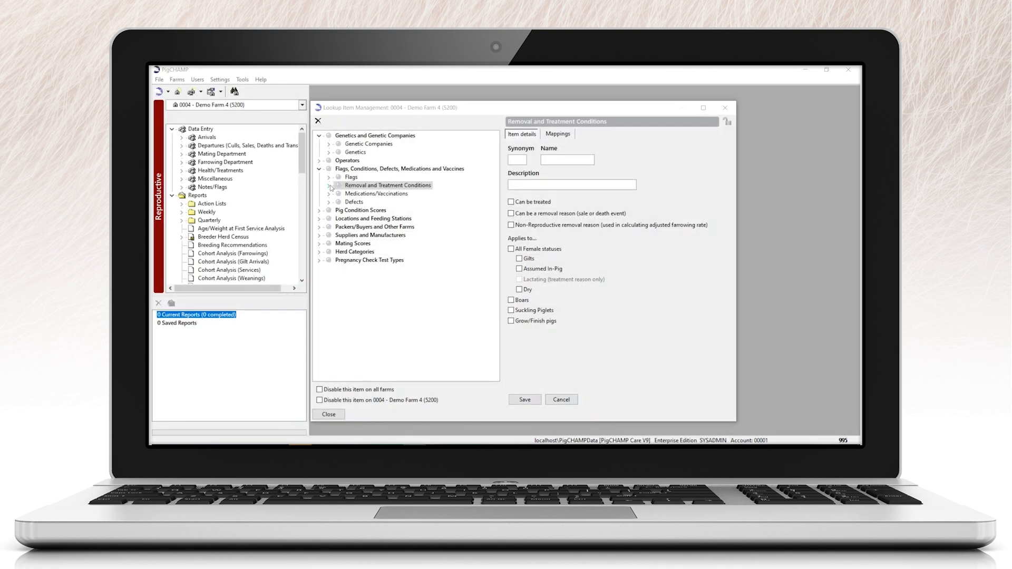
Step: Under Removal and Treatment Conditions, add a mapping for Abortion to the external system InGene with the value 090400
{"action": "left_click", "coordinate": [330, 186]}
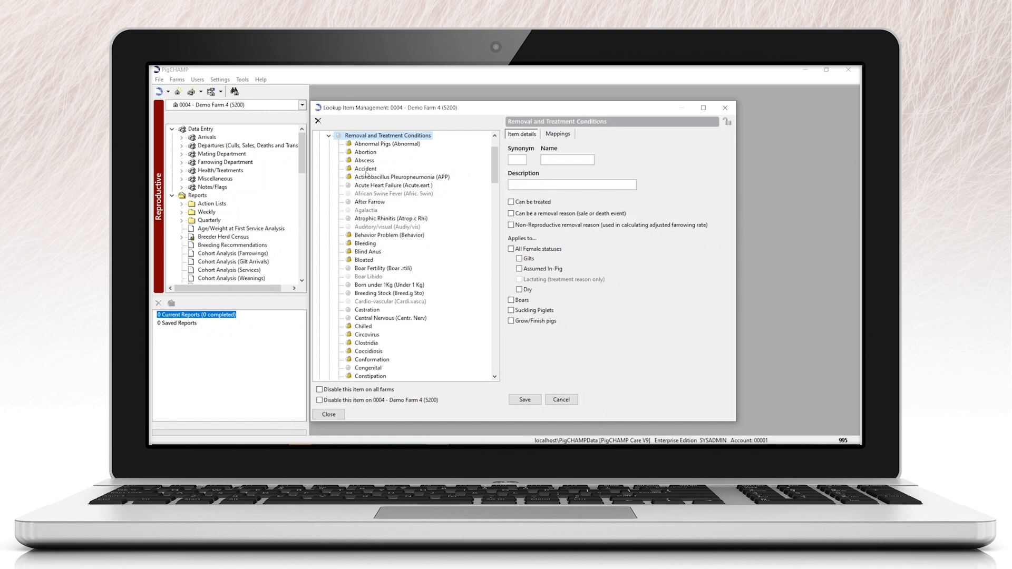
{"action": "left_click", "coordinate": [363, 153]}
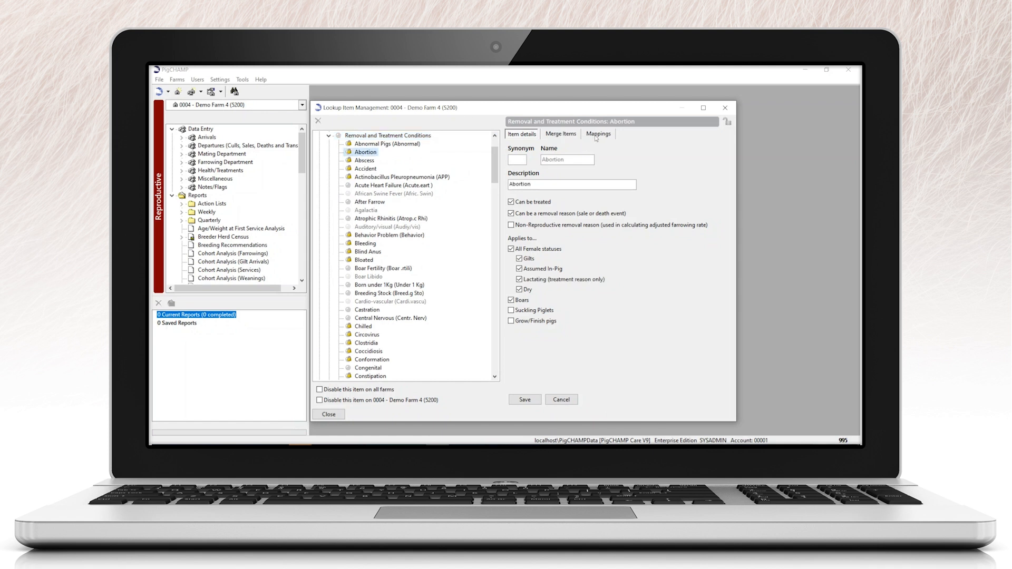
{"action": "left_click", "coordinate": [598, 133]}
{"action": "left_click", "coordinate": [563, 235]}
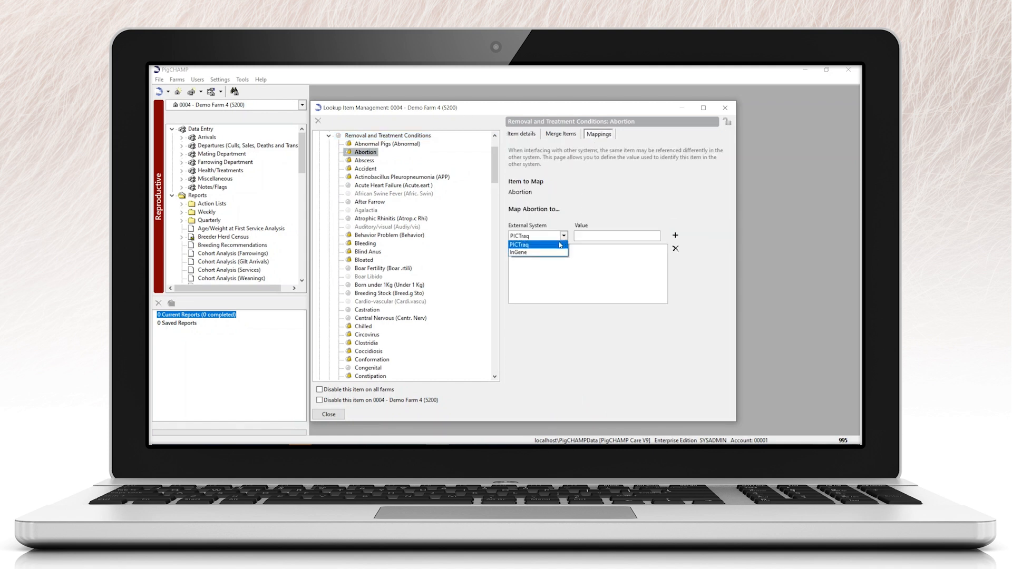
{"action": "left_click", "coordinate": [532, 251]}
{"action": "left_click", "coordinate": [587, 233]}
{"action": "type", "text": "090400"}
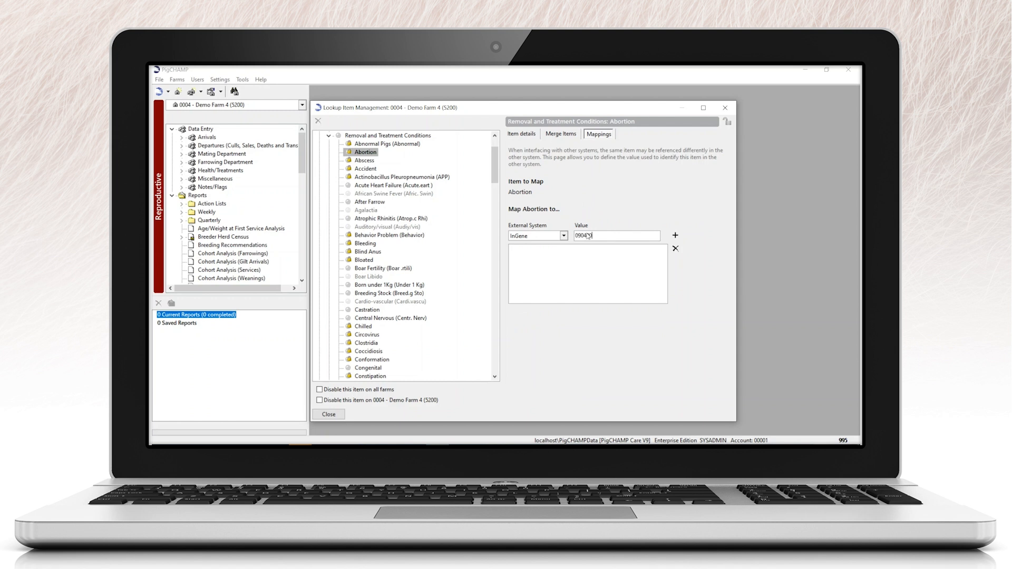
{"action": "left_click", "coordinate": [675, 235]}
Step: Map the Did Not Conceive condition to InGene with the value 090700, and close Lookup Item Management
{"action": "scroll", "coordinate": [389, 277], "scroll_direction": "down", "scroll_amount": 5}
{"action": "scroll", "coordinate": [386, 277], "scroll_direction": "down", "scroll_amount": 3}
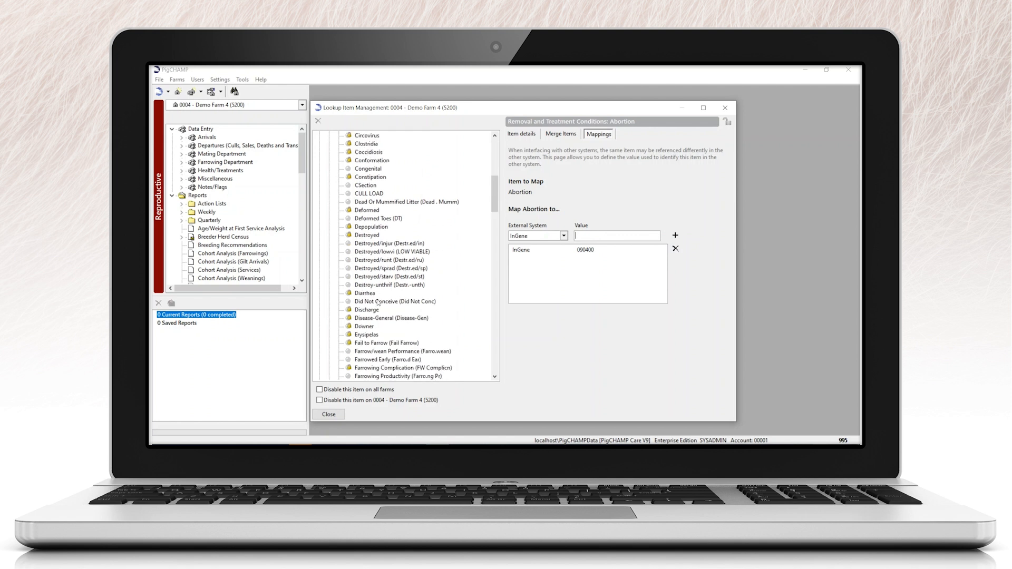
{"action": "left_click", "coordinate": [389, 302]}
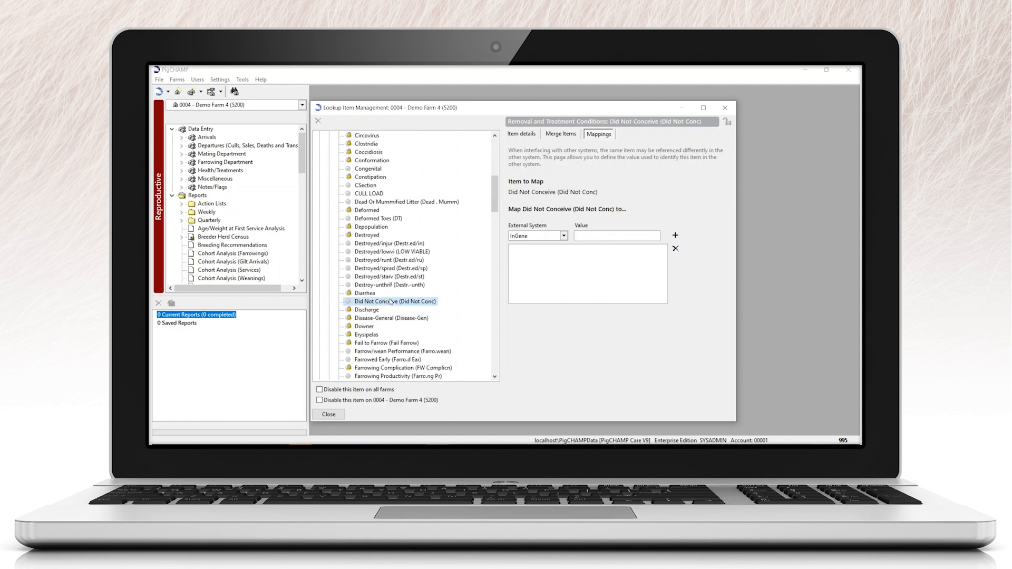
{"action": "left_click", "coordinate": [586, 236]}
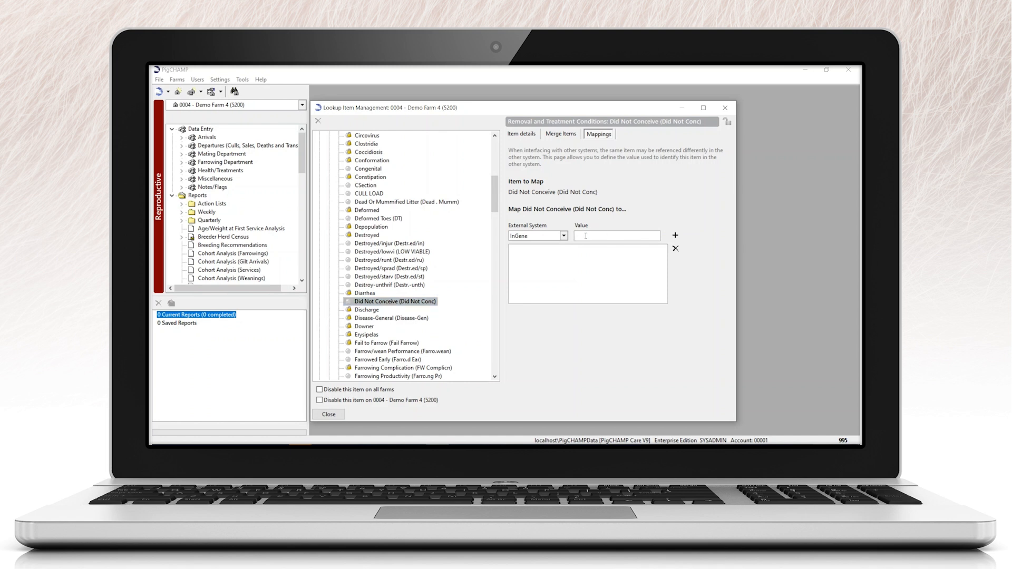
{"action": "type", "text": "090700"}
{"action": "left_click", "coordinate": [676, 236]}
{"action": "left_click", "coordinate": [328, 414]}
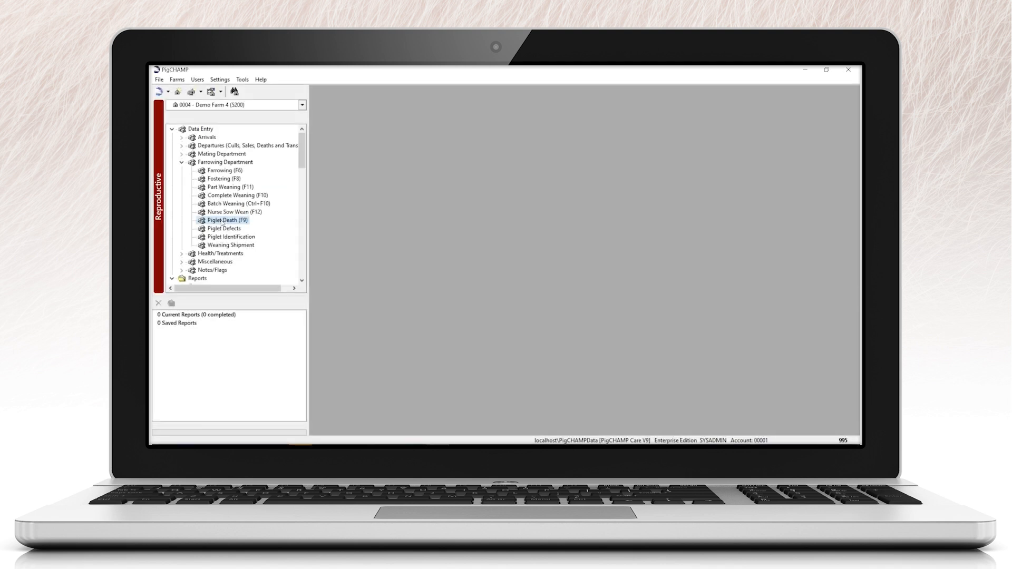
Step: Open the Piglet Death data entry form and add Piglet Identities to its selected data items
{"action": "left_click", "coordinate": [222, 221]}
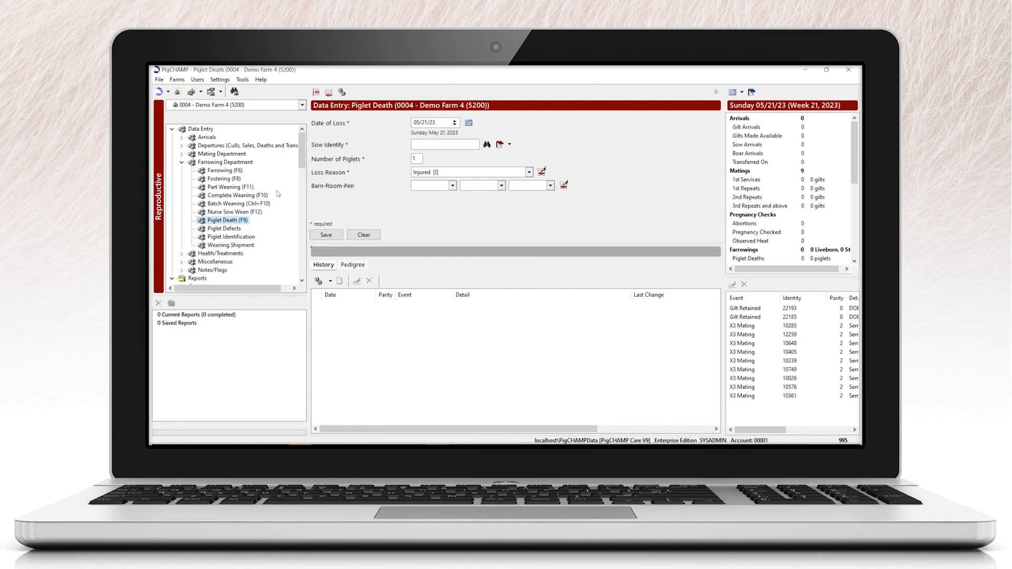
{"action": "left_click", "coordinate": [316, 93]}
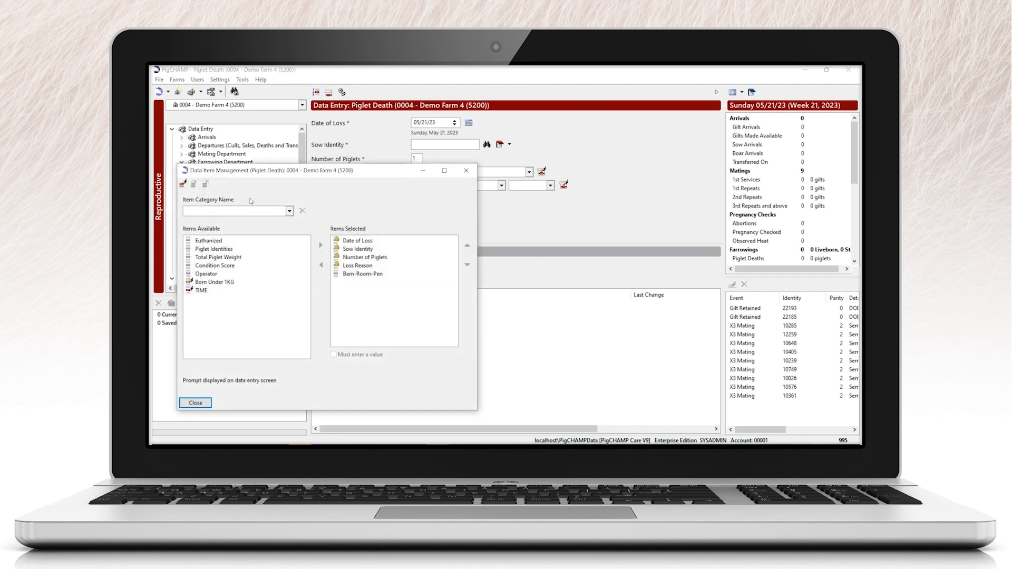
{"action": "left_click", "coordinate": [234, 249]}
{"action": "left_click", "coordinate": [320, 246]}
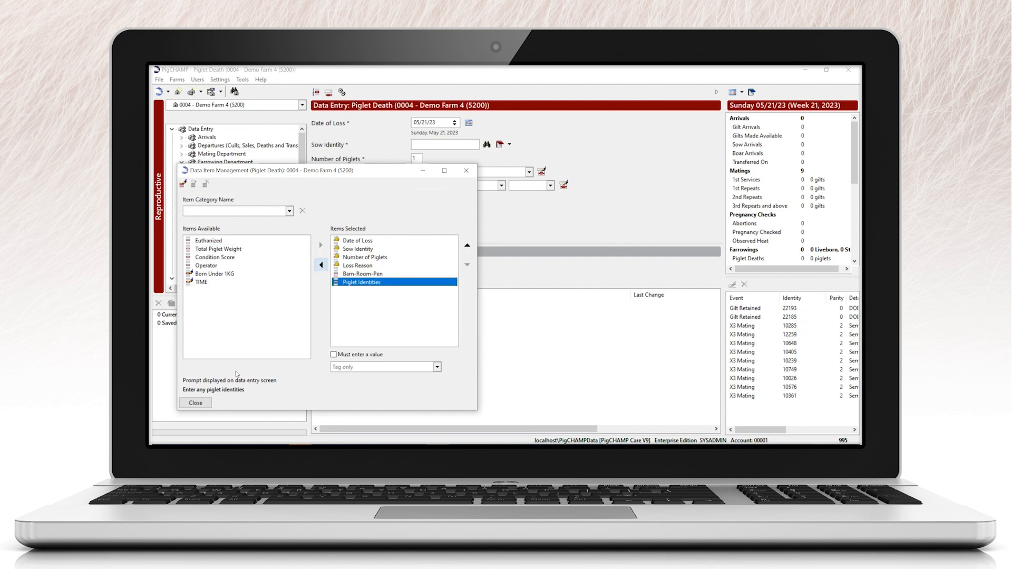
{"action": "left_click", "coordinate": [195, 402]}
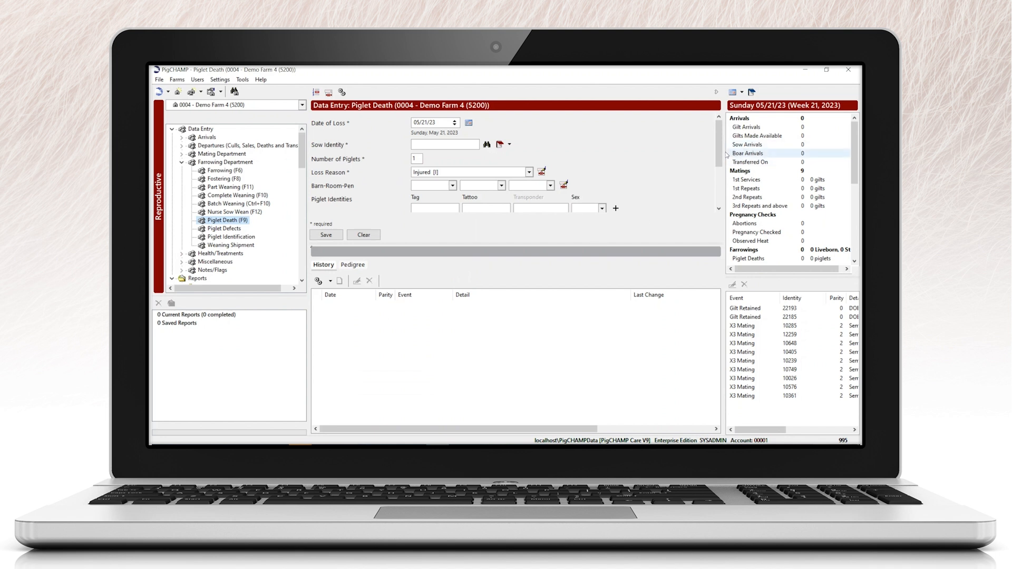
{"action": "left_click_drag", "start_coordinate": [718, 160], "coordinate": [718, 183]}
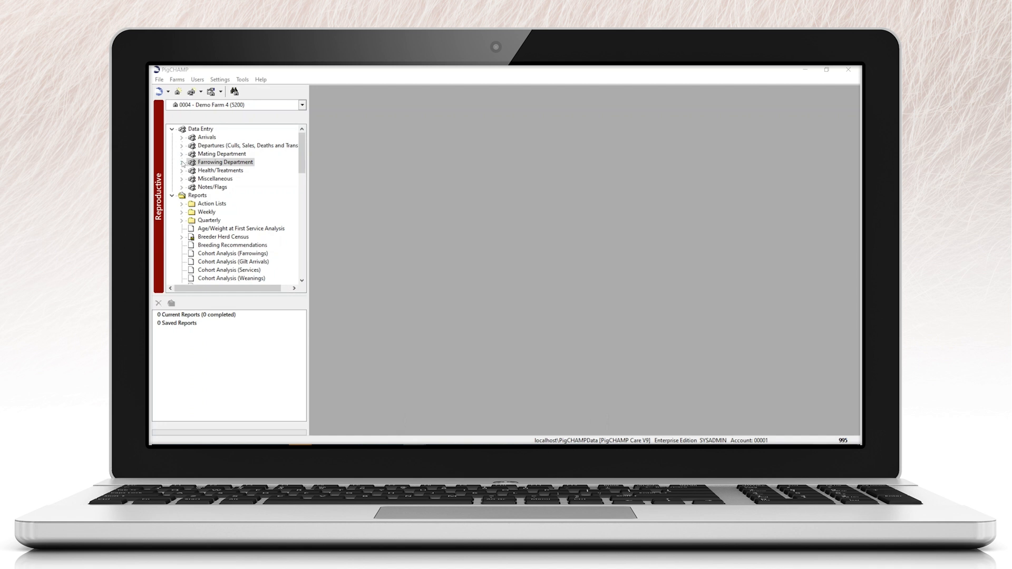
Step: Open the Farrowing data entry form and add Piglet Identities to its selected data items
{"action": "left_click", "coordinate": [183, 163]}
{"action": "left_click", "coordinate": [225, 172]}
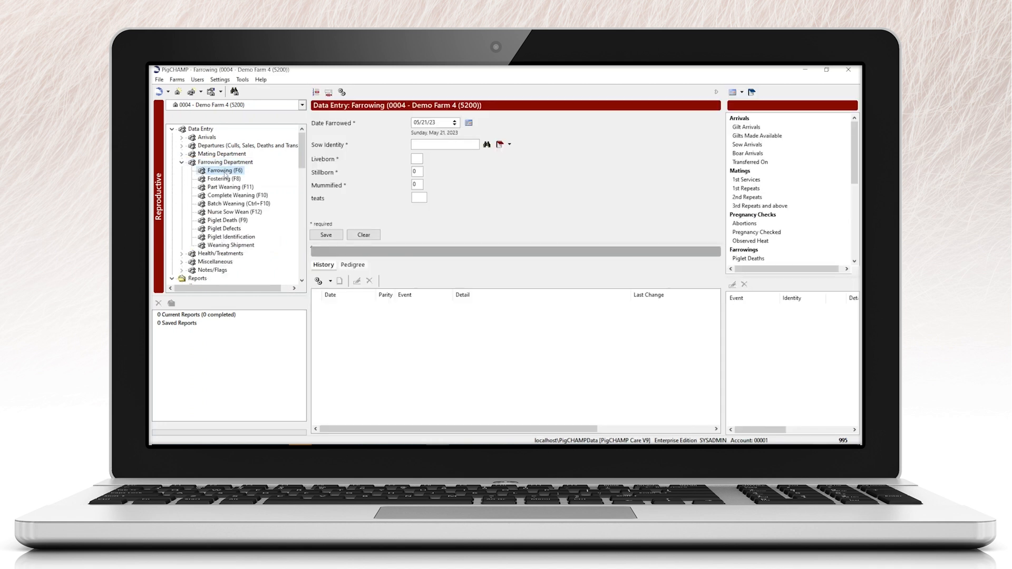
{"action": "left_click", "coordinate": [316, 92]}
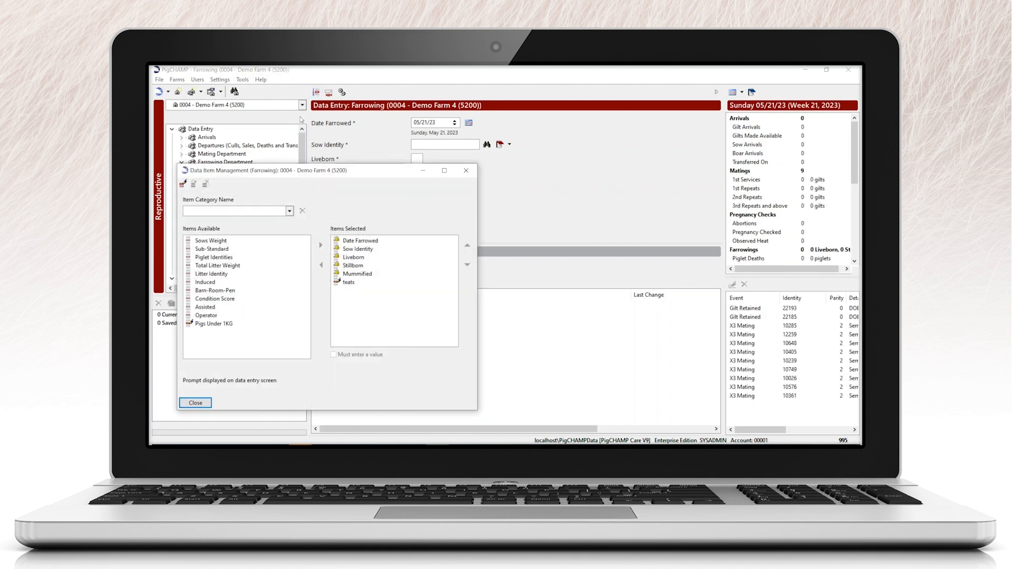
{"action": "left_click", "coordinate": [216, 258]}
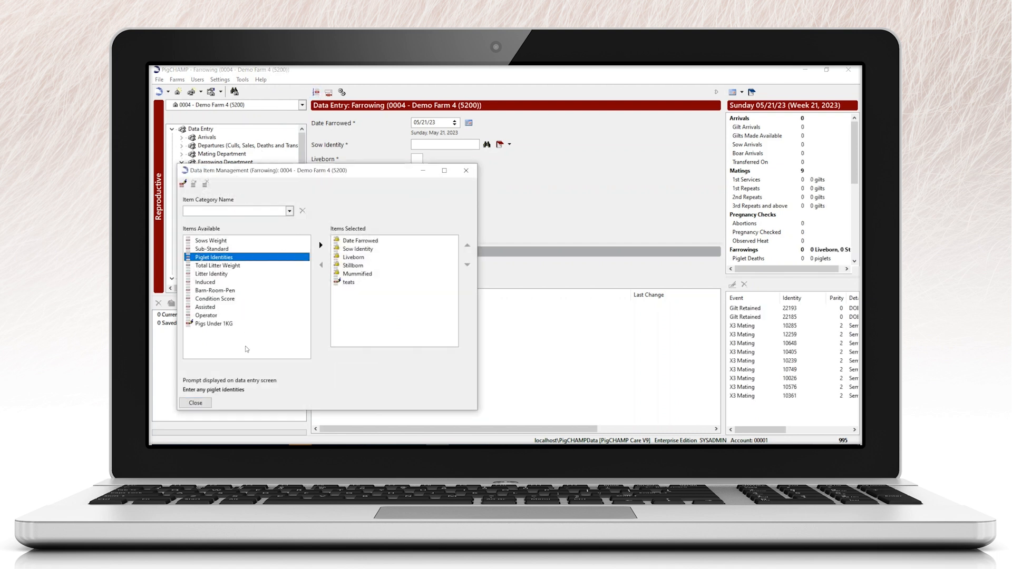
{"action": "left_click", "coordinate": [321, 245]}
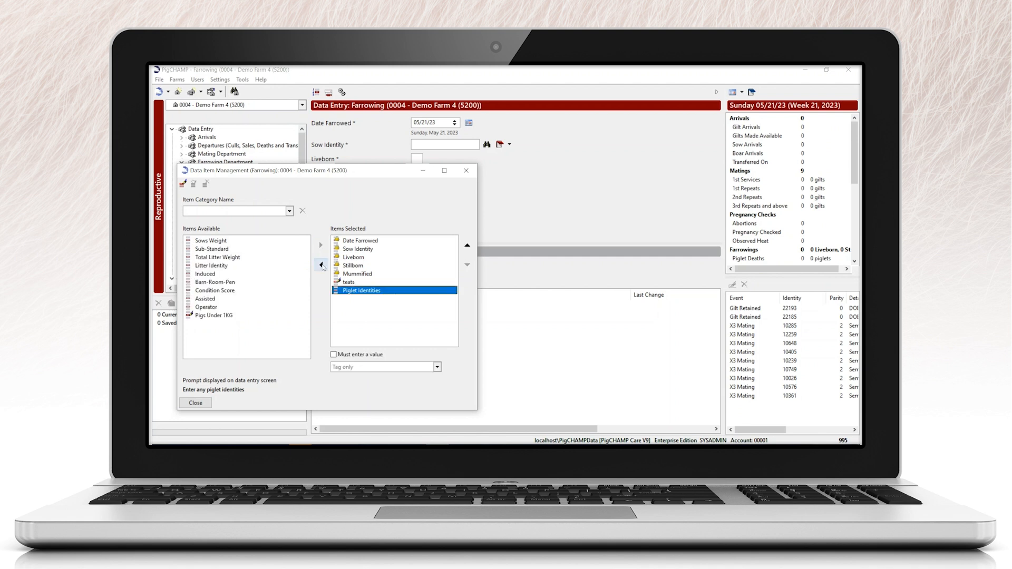
{"action": "left_click", "coordinate": [203, 399]}
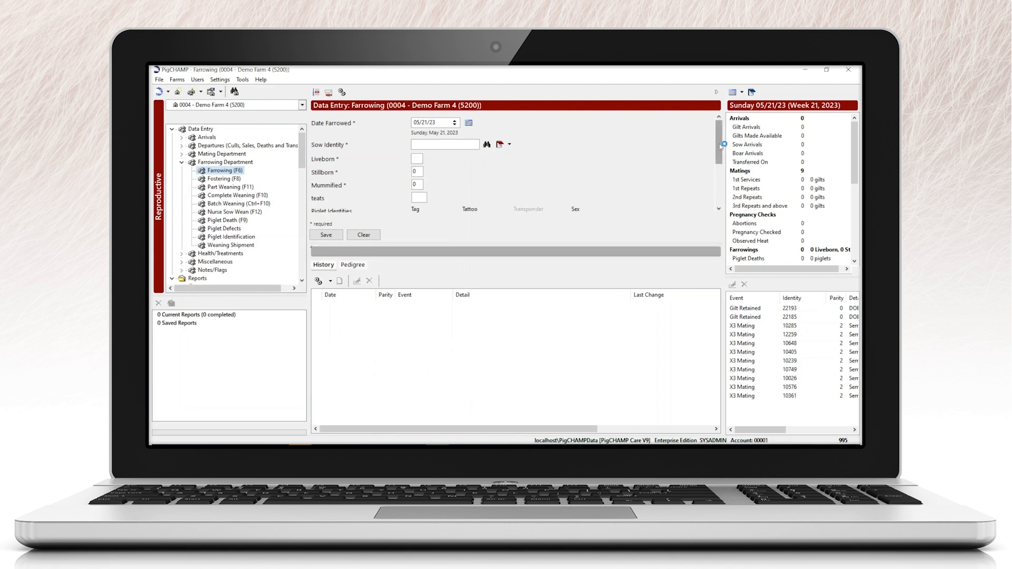
{"action": "left_click_drag", "start_coordinate": [718, 146], "coordinate": [716, 179]}
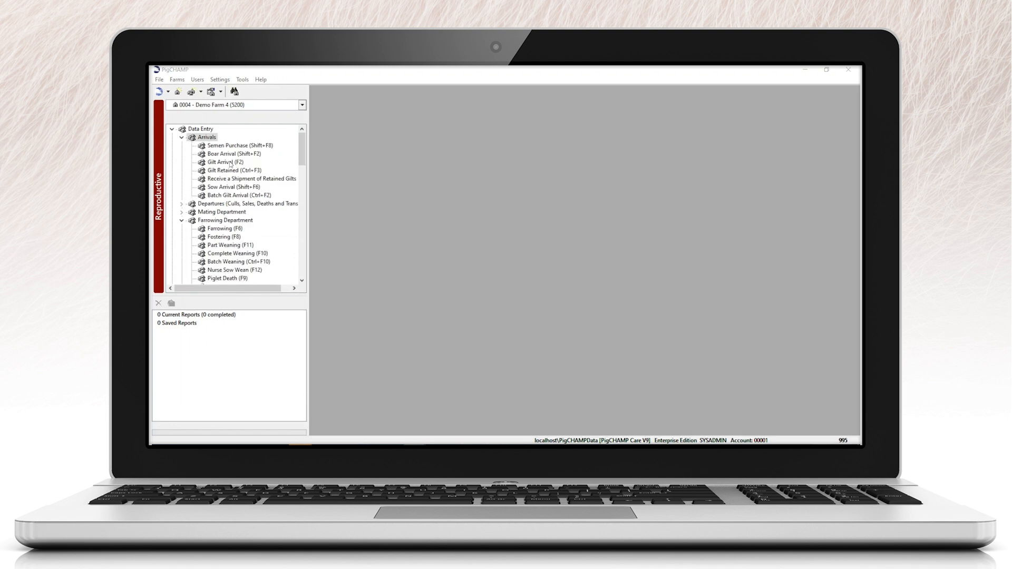
Step: Add Tattoo to the Gilt Arrival form's selected data items and place it directly after Gilt Identity
{"action": "left_click", "coordinate": [230, 162]}
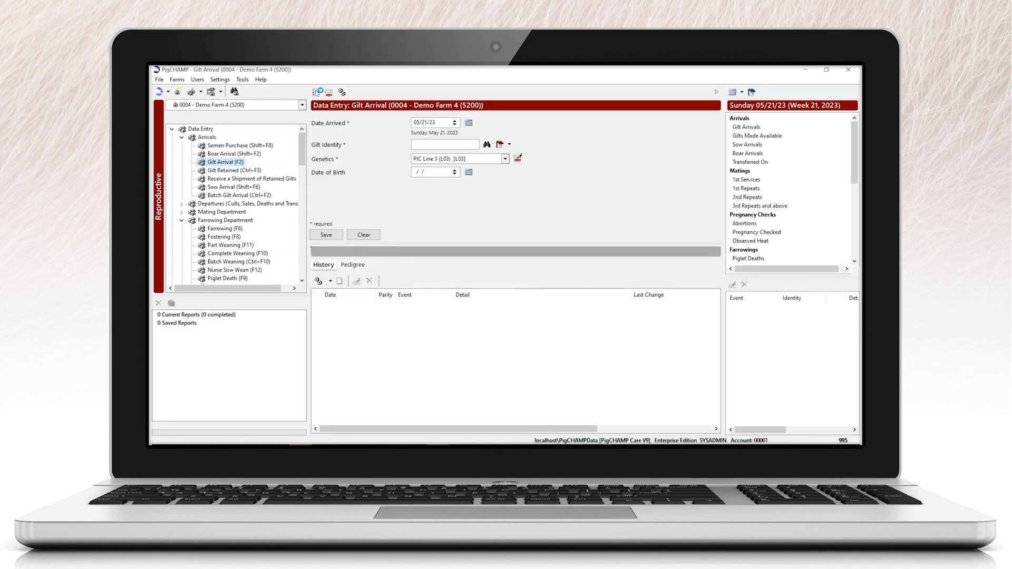
{"action": "left_click", "coordinate": [318, 92]}
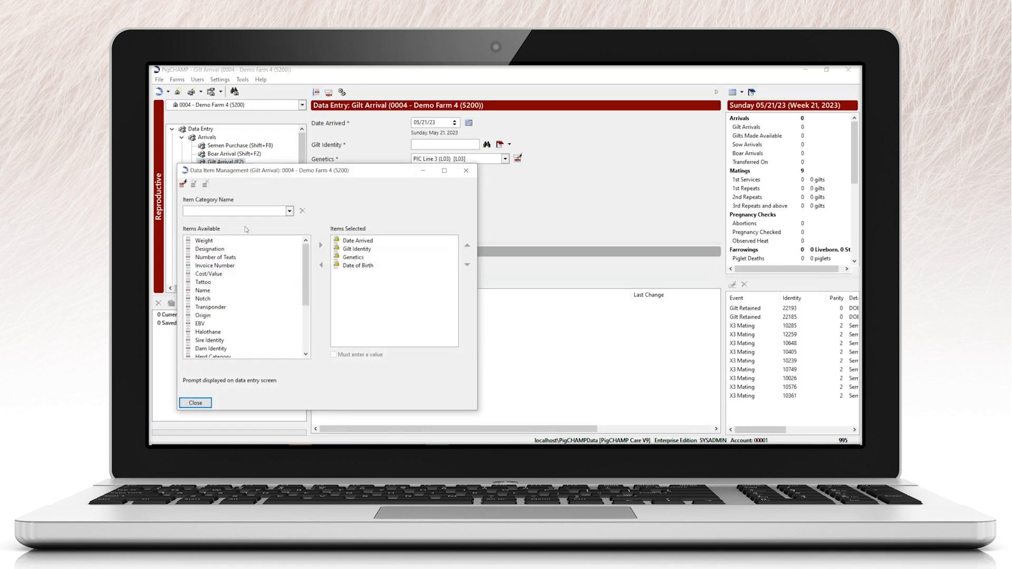
{"action": "left_click", "coordinate": [207, 283]}
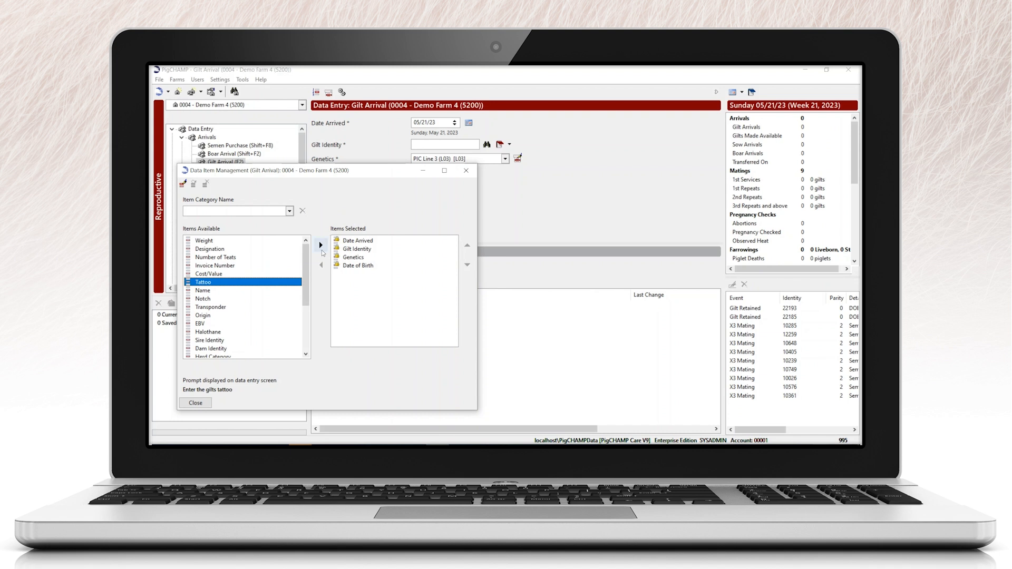
{"action": "left_click", "coordinate": [321, 246]}
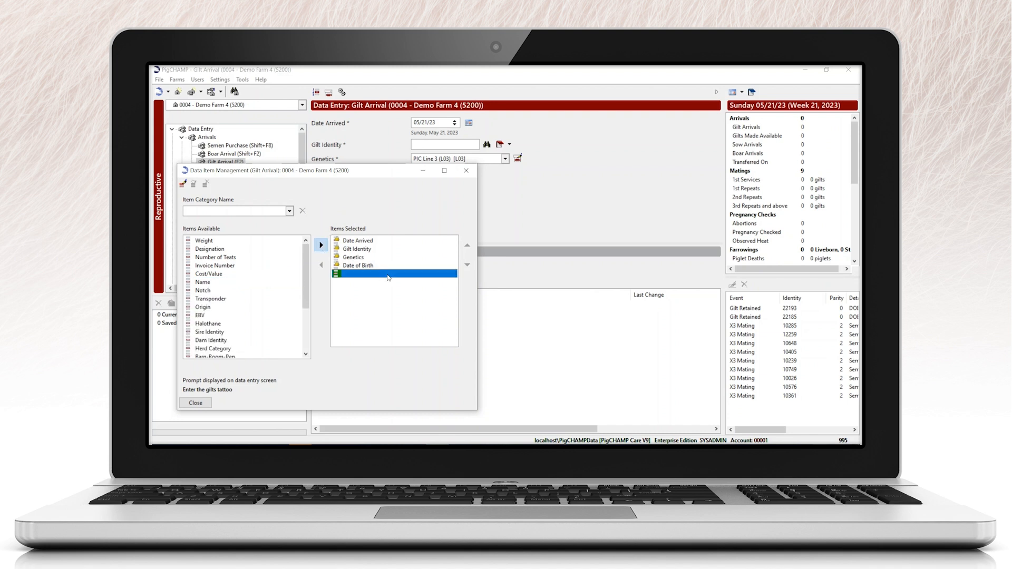
{"action": "left_click", "coordinate": [467, 246]}
{"action": "left_click", "coordinate": [468, 245]}
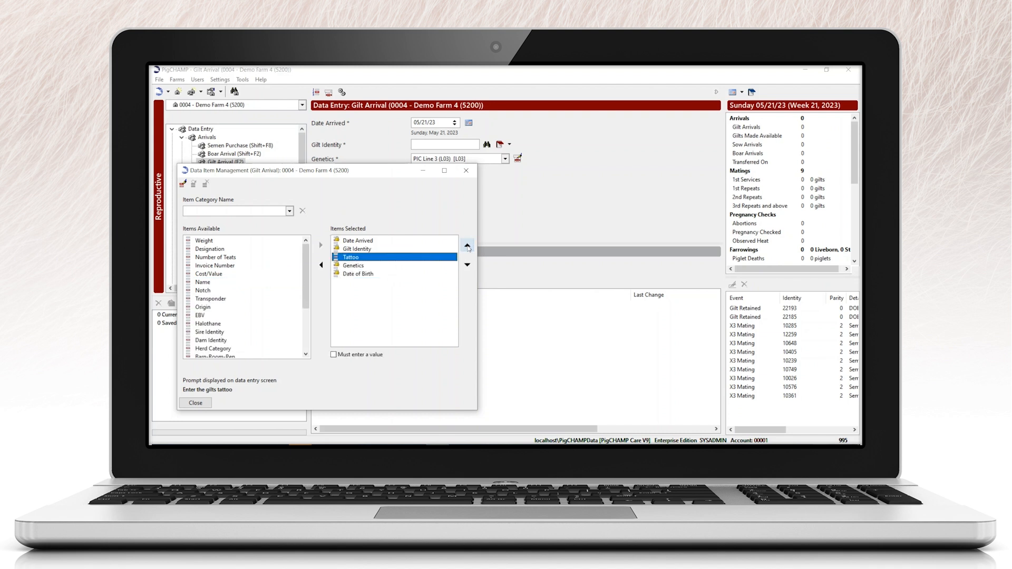
Step: Add Sire Identity and Dam Identity to the Gilt Arrival form's selected data items and close the item management dialog
{"action": "scroll", "coordinate": [205, 305], "scroll_direction": "down", "scroll_amount": 2}
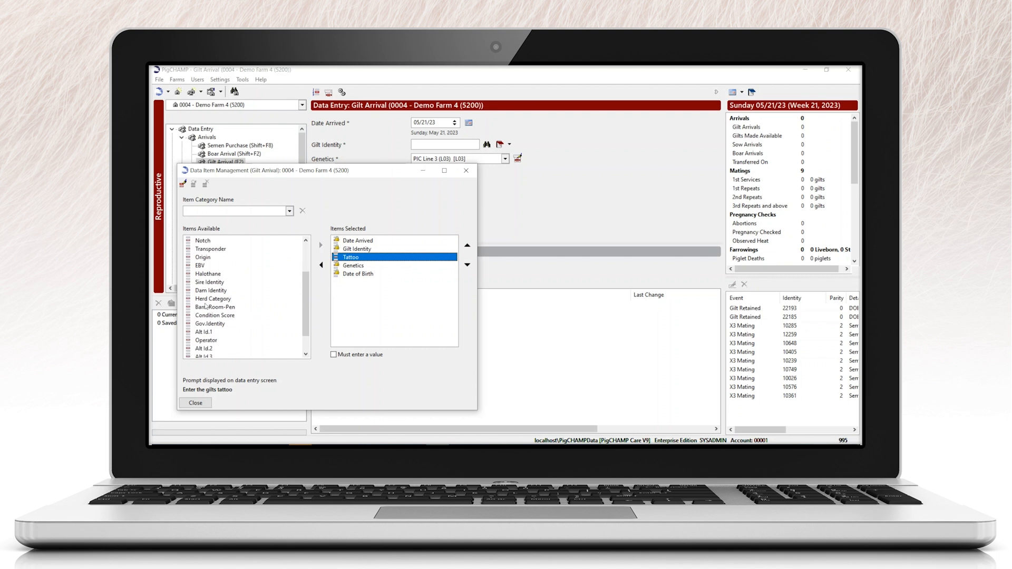
{"action": "left_click", "coordinate": [215, 283]}
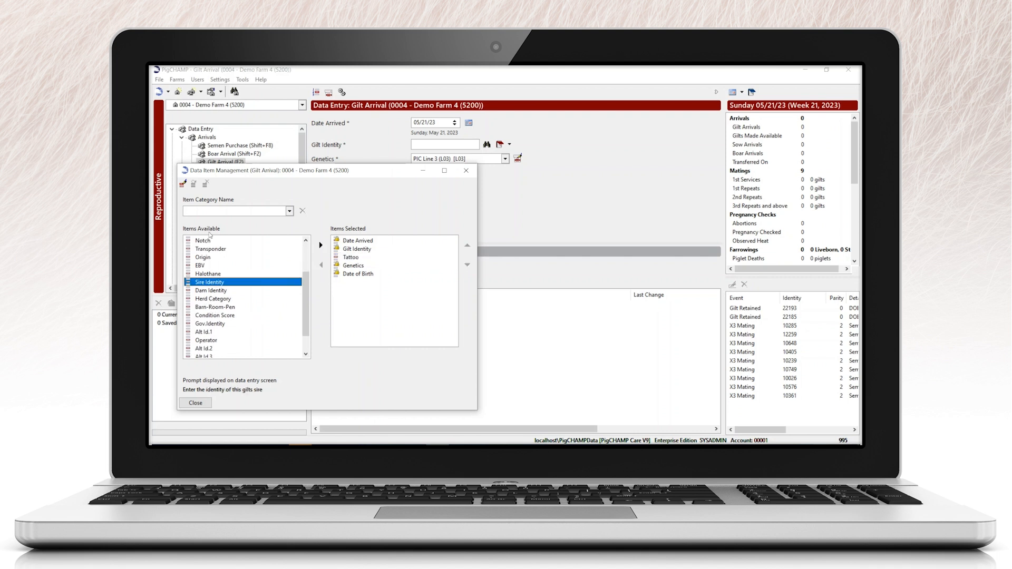
{"action": "left_click", "coordinate": [321, 246]}
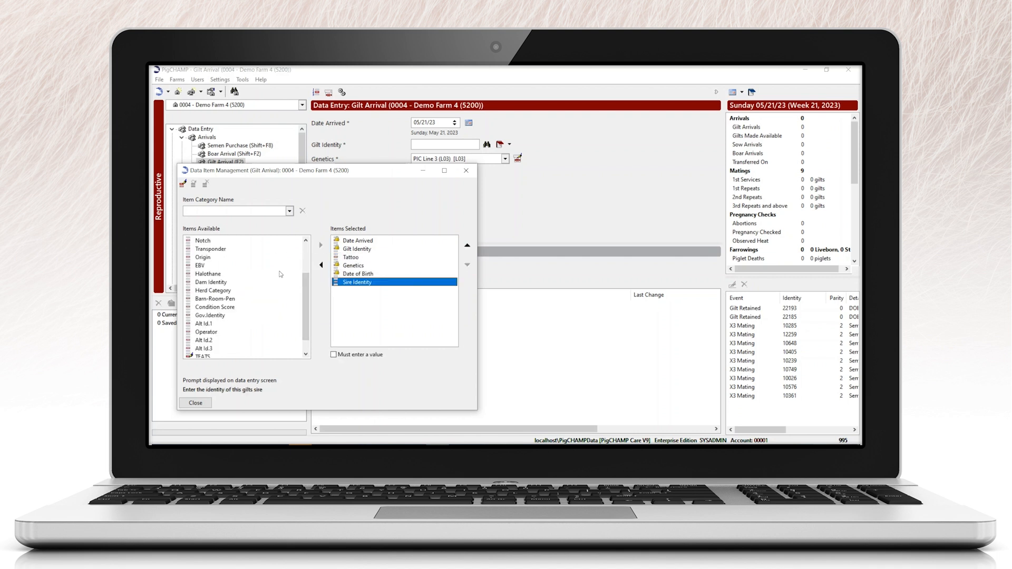
{"action": "scroll", "coordinate": [227, 318], "scroll_direction": "down", "scroll_amount": 1}
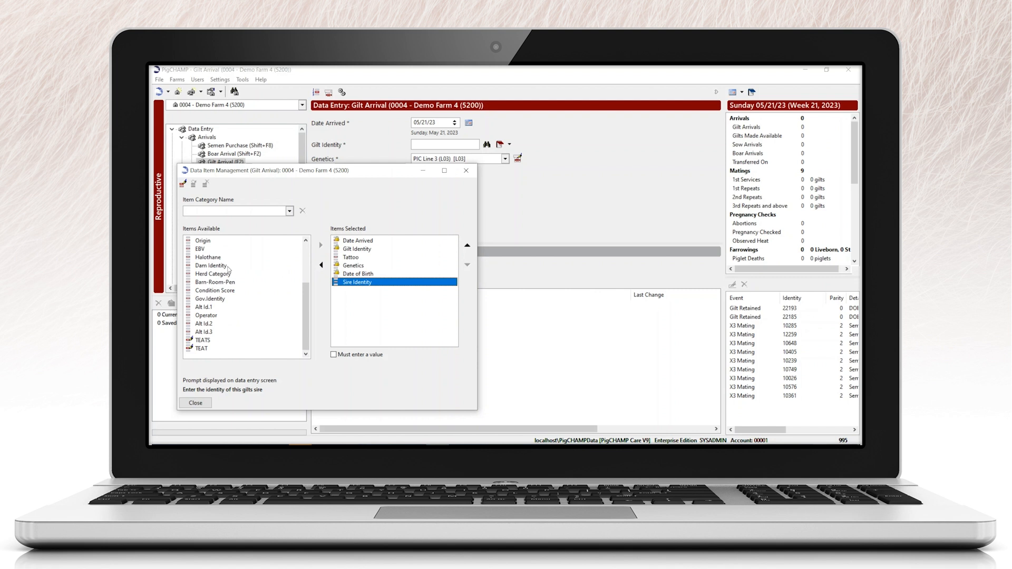
{"action": "left_click", "coordinate": [228, 267]}
{"action": "left_click", "coordinate": [321, 245]}
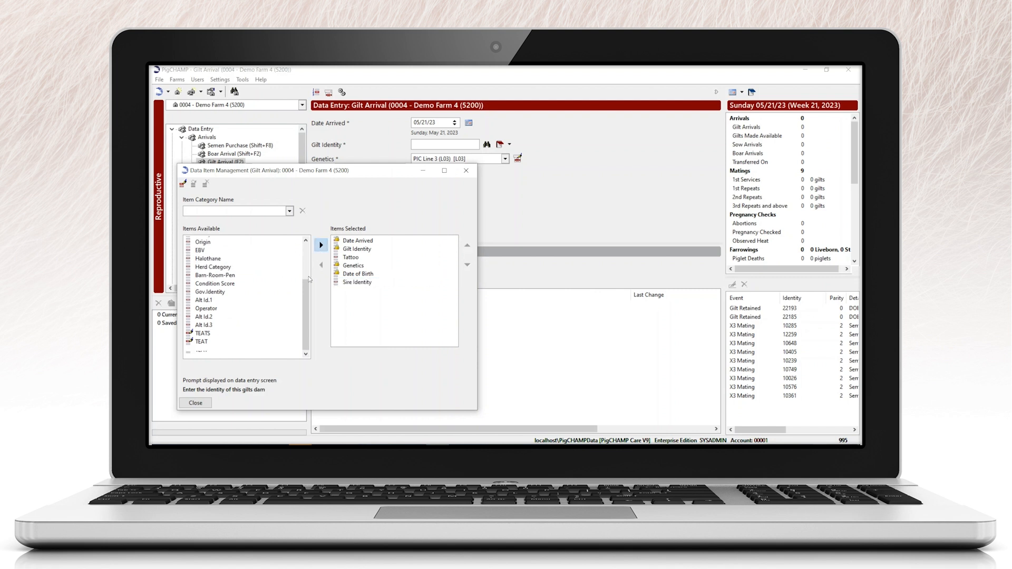
{"action": "left_click", "coordinate": [195, 403]}
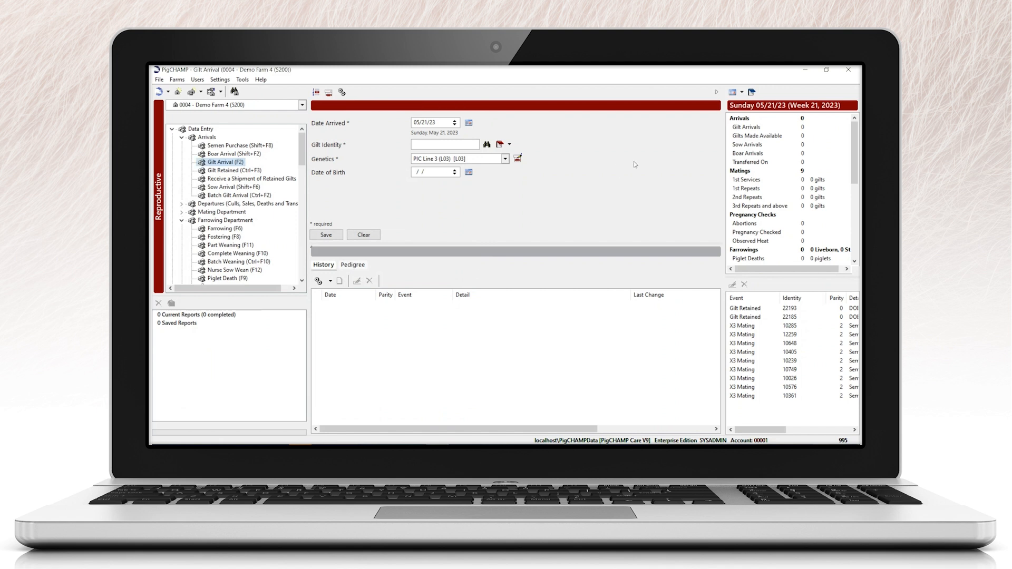
{"action": "left_click_drag", "start_coordinate": [718, 165], "coordinate": [723, 192]}
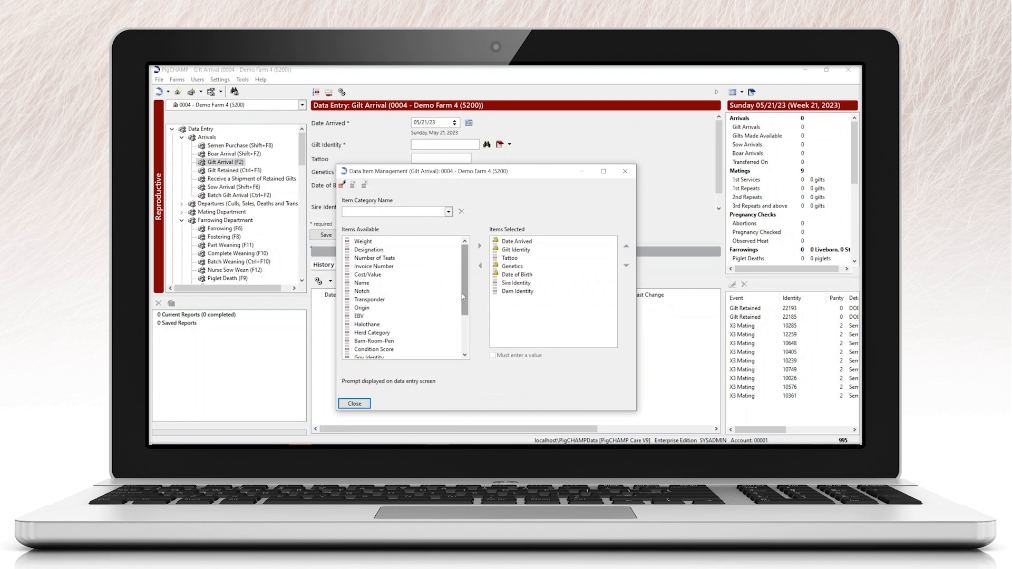
Step: Add TEATS, Origin and Notch to the Gilt Arrival form's selected data items
{"action": "left_click_drag", "start_coordinate": [464, 297], "coordinate": [458, 339]}
{"action": "double_click", "coordinate": [404, 344]}
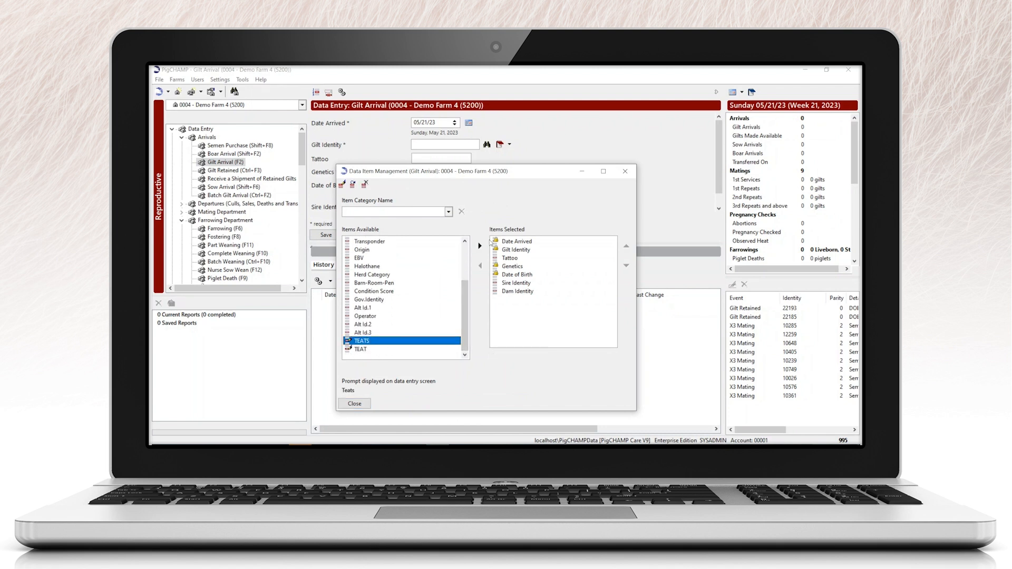
{"action": "double_click", "coordinate": [403, 258]}
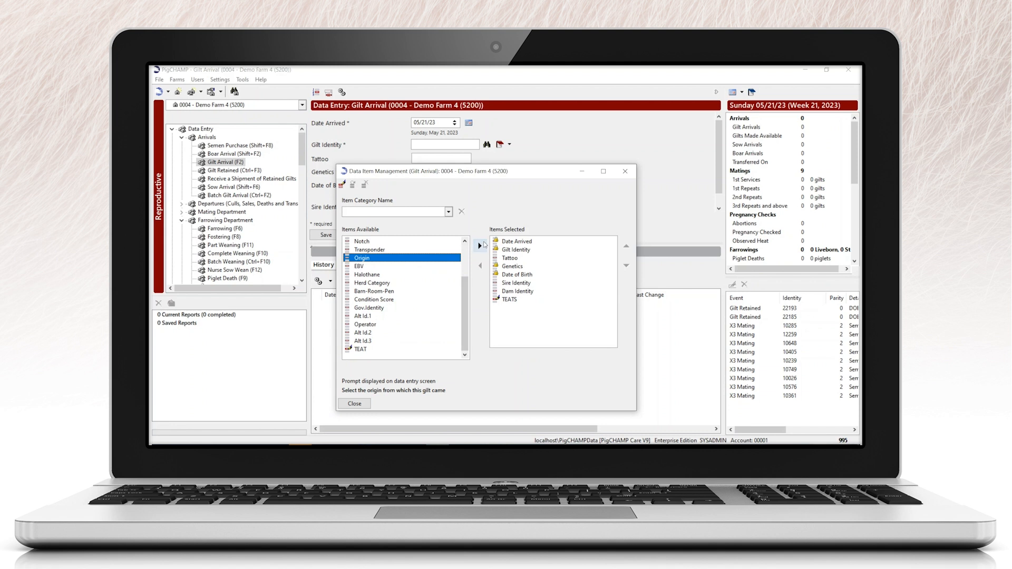
{"action": "left_click", "coordinate": [388, 252]}
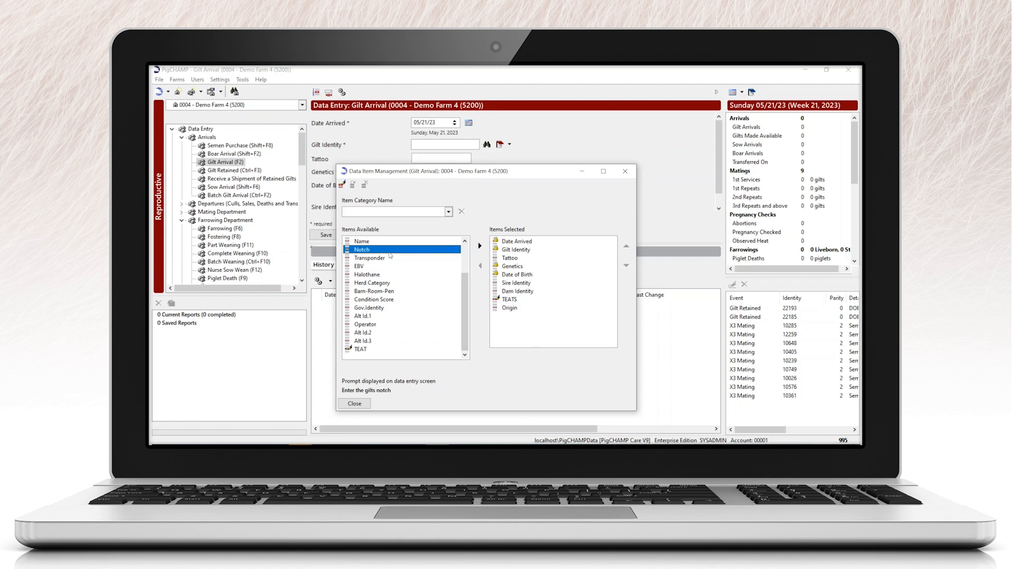
{"action": "left_click", "coordinate": [481, 247]}
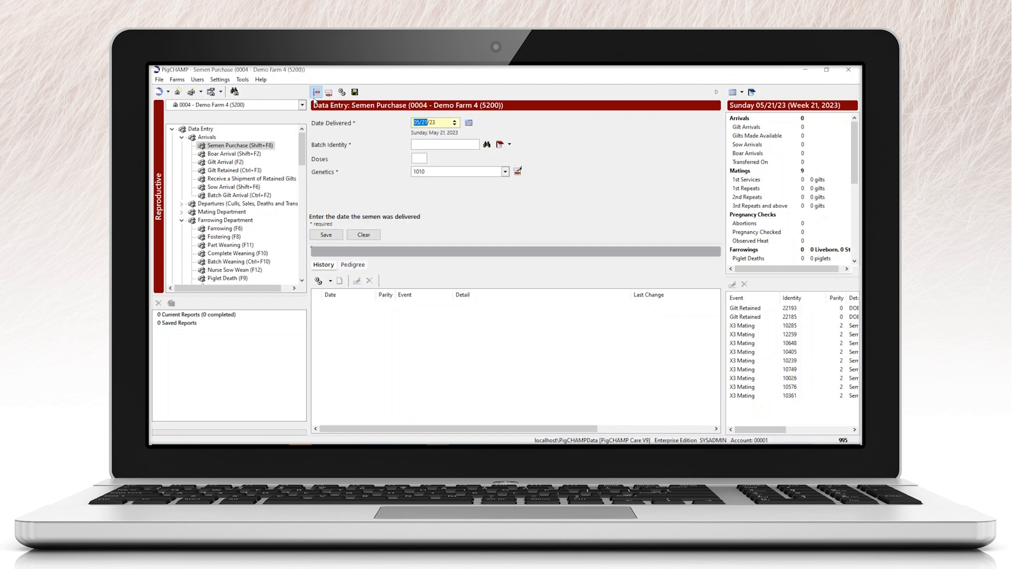
Step: Add Pooled Semen and Boar Tattoo to the Semen Purchase form's selected data items and close the item management dialog
{"action": "left_click", "coordinate": [372, 242]}
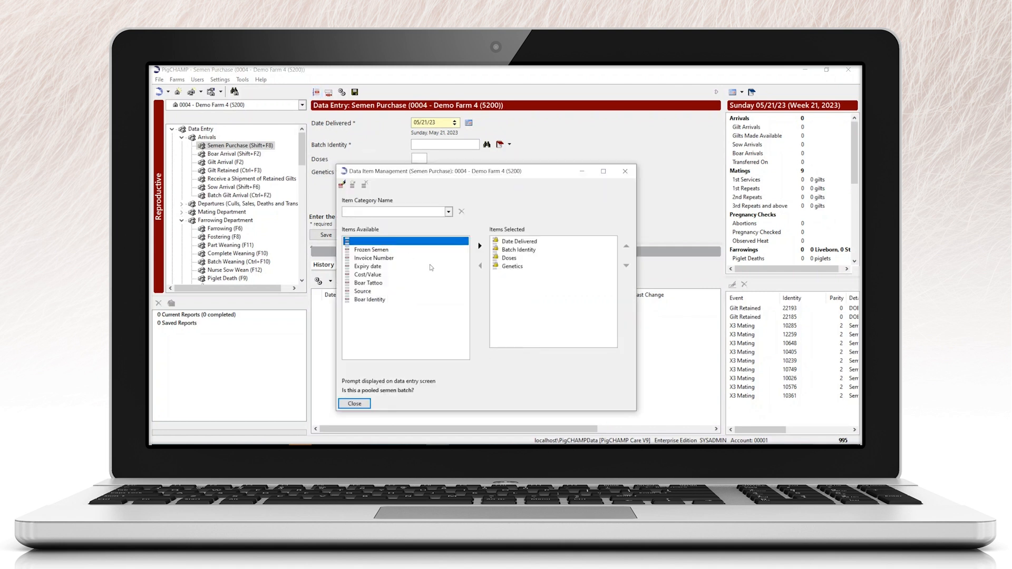
{"action": "left_click", "coordinate": [481, 246]}
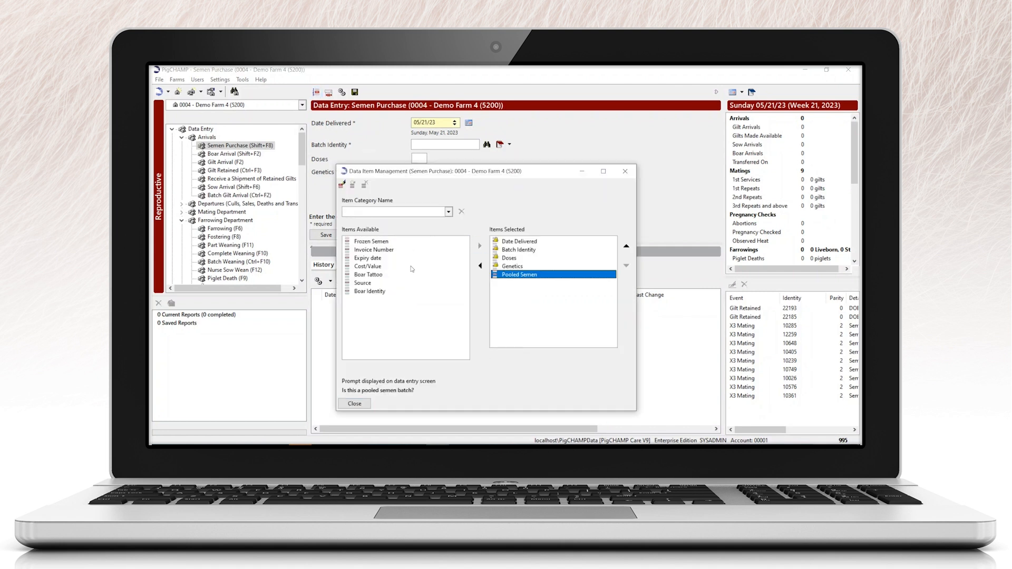
{"action": "left_click", "coordinate": [382, 276]}
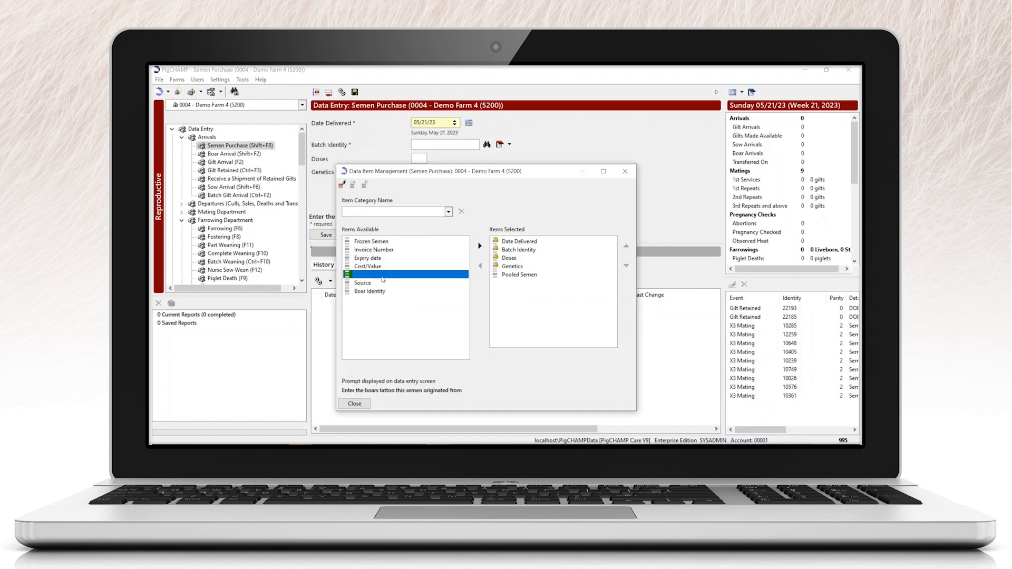
{"action": "left_click", "coordinate": [480, 246]}
{"action": "left_click", "coordinate": [354, 403]}
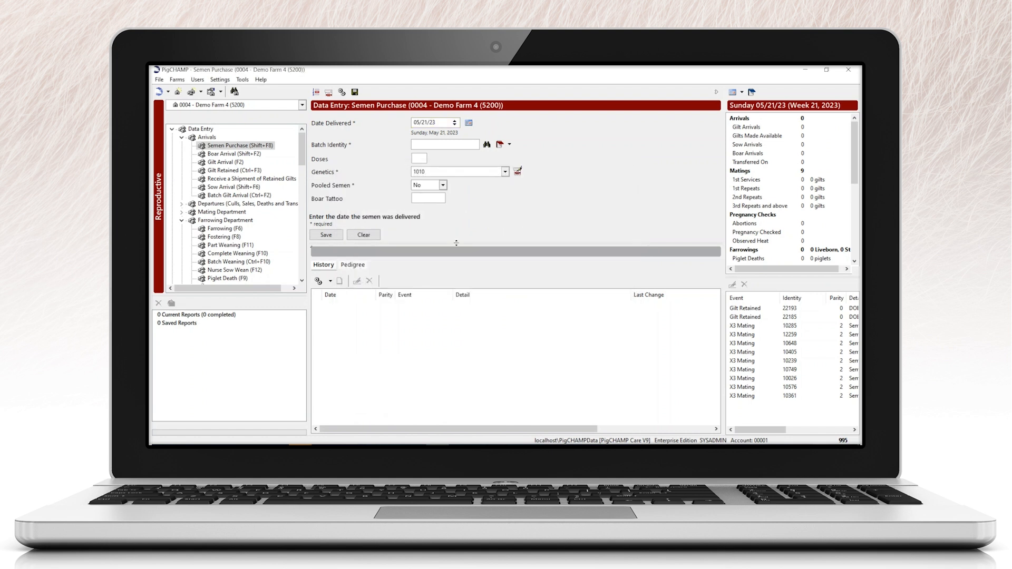